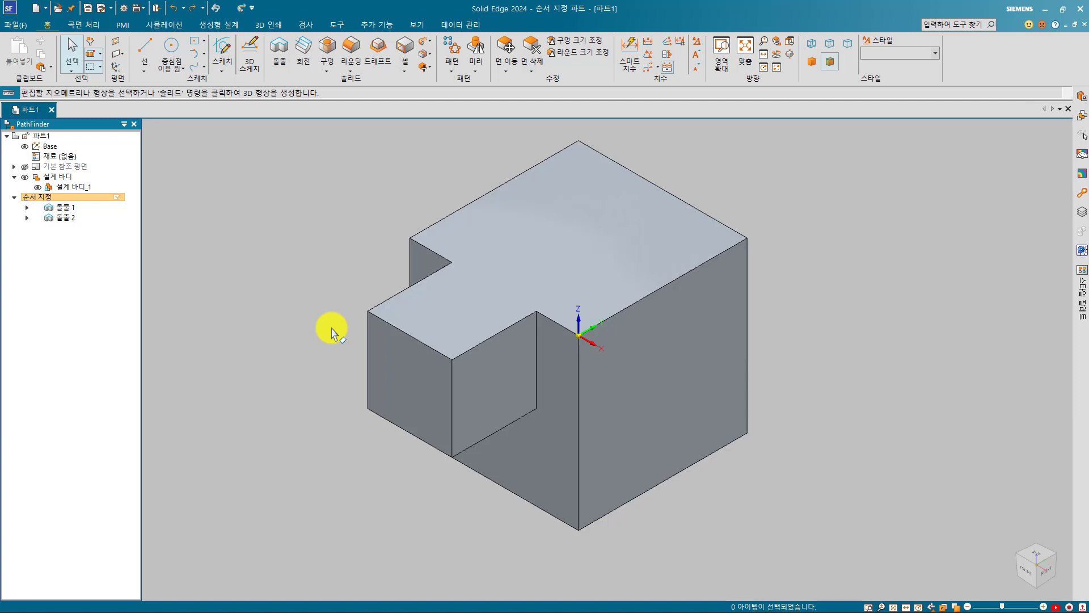
# Step: Start a draft using the top face as the coincident draft plane and select all vertical side faces of the body
pyautogui.click(379, 52)
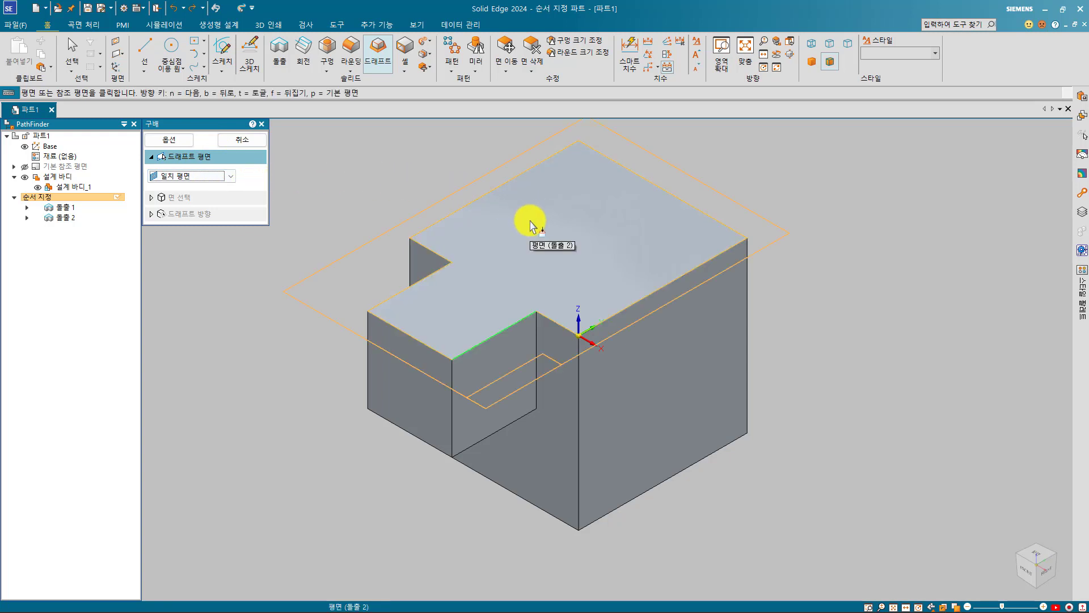
pyautogui.click(526, 228)
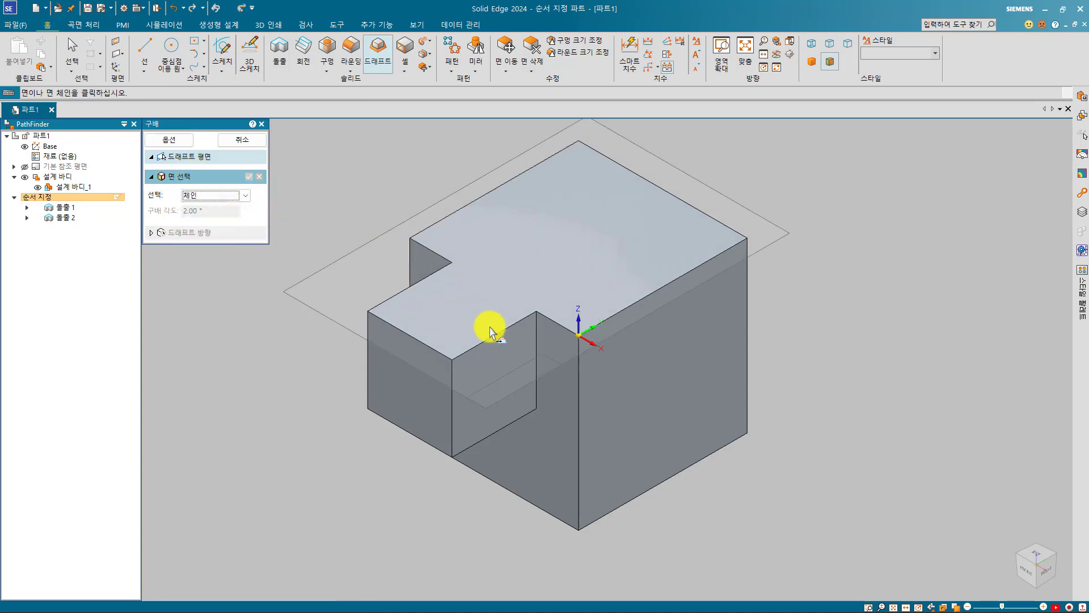
pyautogui.click(507, 370)
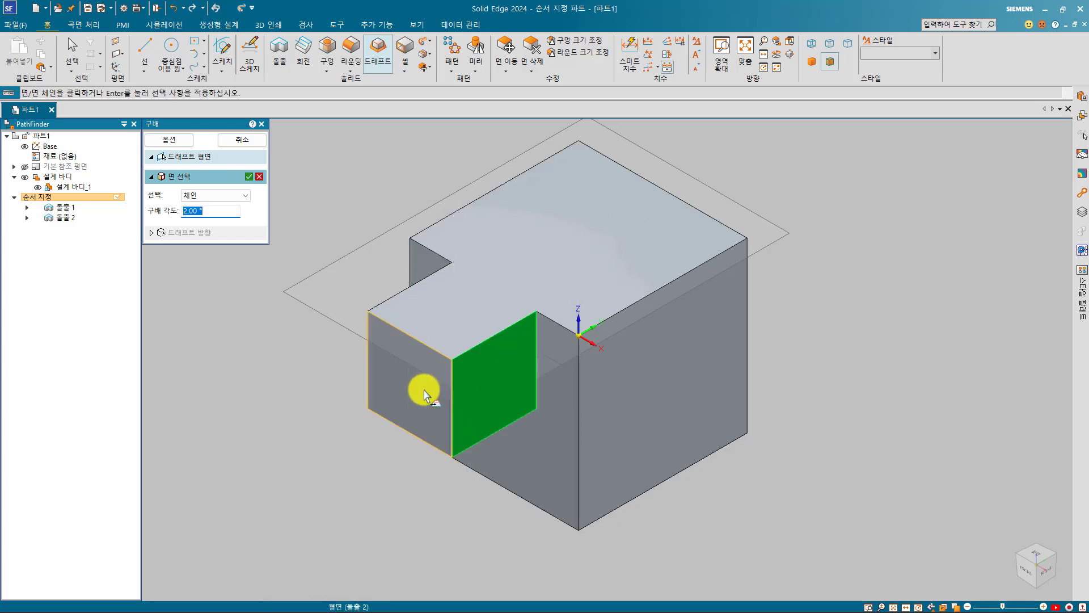
pyautogui.click(438, 384)
pyautogui.click(570, 378)
pyautogui.click(625, 365)
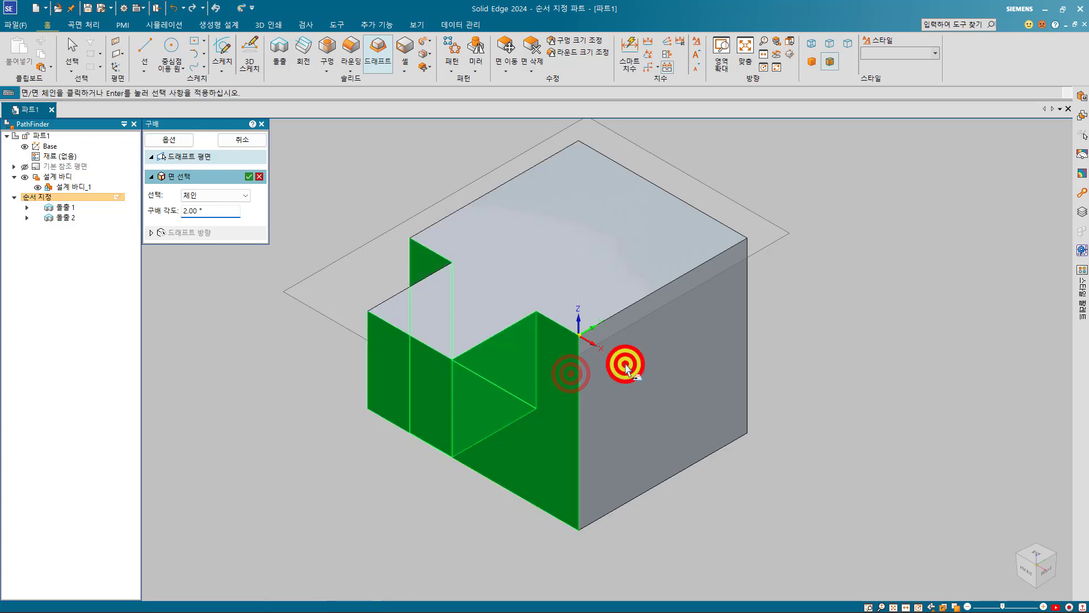
pyautogui.moveTo(643, 334)
pyautogui.mouseDown(button='middle')
pyautogui.moveTo(721, 298)
pyautogui.moveTo(726, 312)
pyautogui.moveTo(704, 334)
pyautogui.moveTo(606, 391)
pyautogui.moveTo(637, 364)
pyautogui.moveTo(591, 371)
pyautogui.moveTo(652, 261)
pyautogui.moveTo(627, 308)
pyautogui.moveTo(565, 336)
pyautogui.moveTo(544, 311)
pyautogui.moveTo(448, 350)
pyautogui.mouseUp(button='middle')
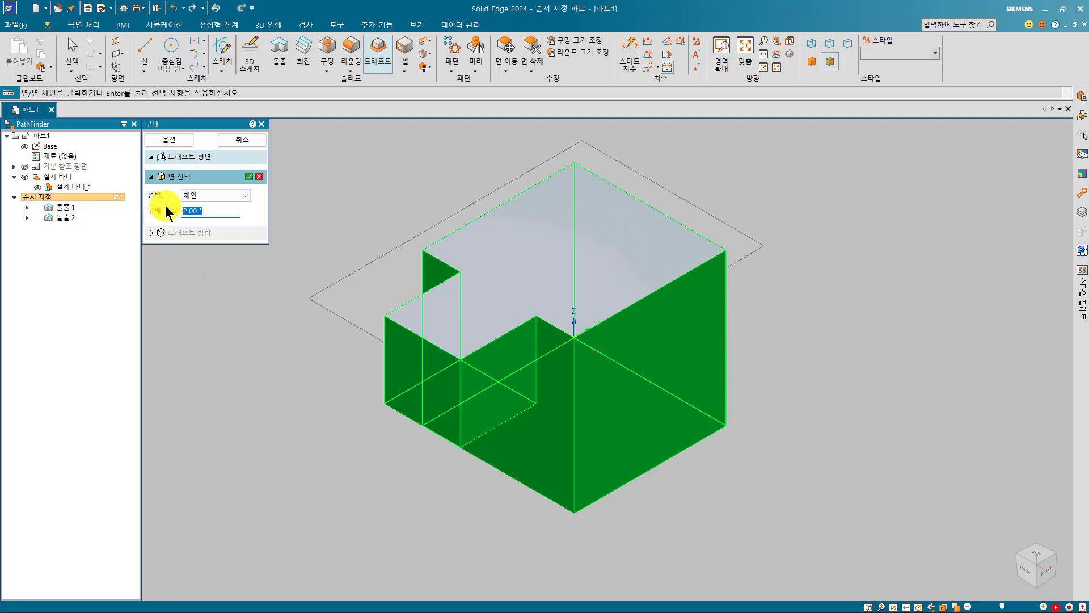
# Step: Set the draft angle to 1° and finish the draft so the side faces taper inward toward the bottom
pyautogui.doubleClick(205, 213)
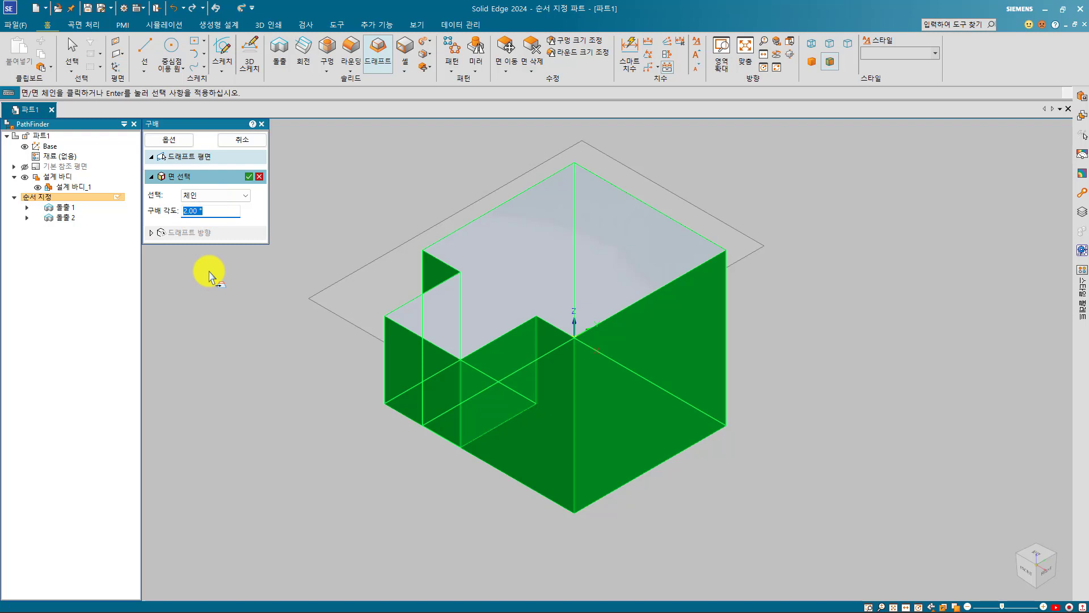
pyautogui.write('1')
pyautogui.press('Return')
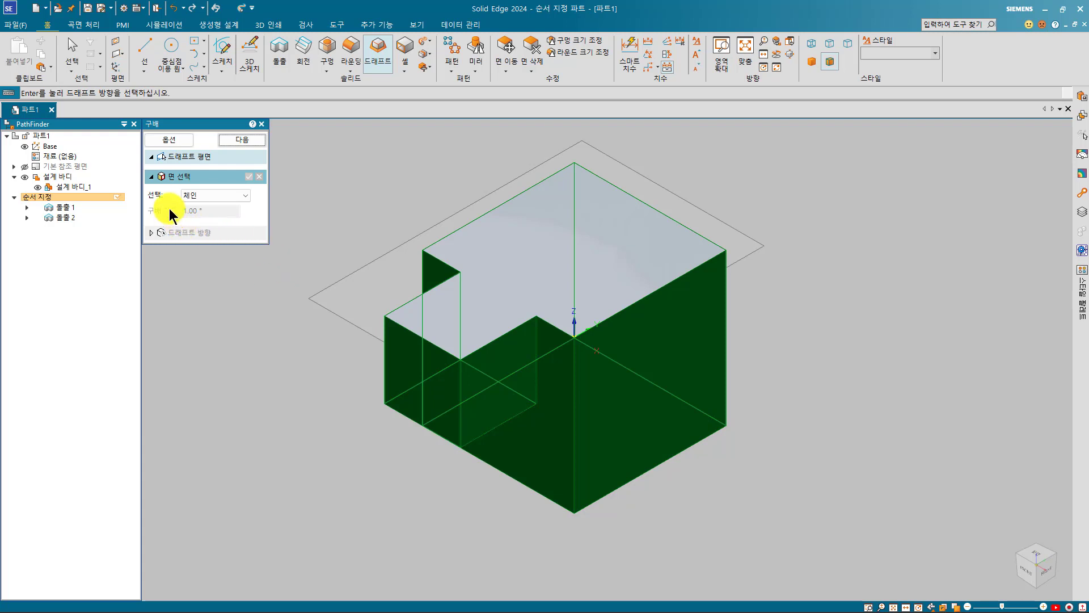
pyautogui.rightClick(332, 358)
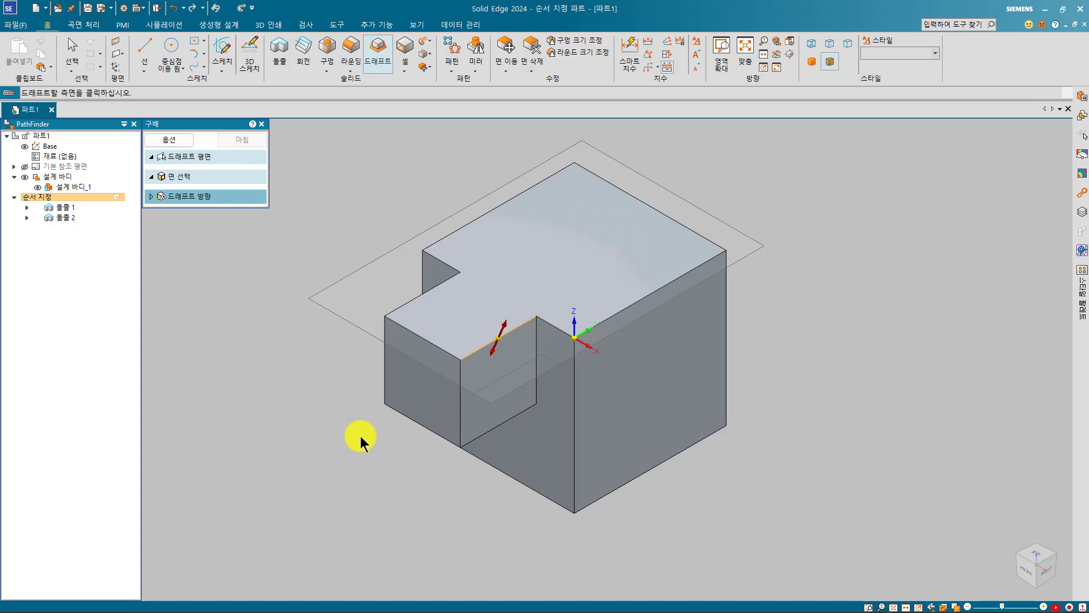
pyautogui.click(385, 418)
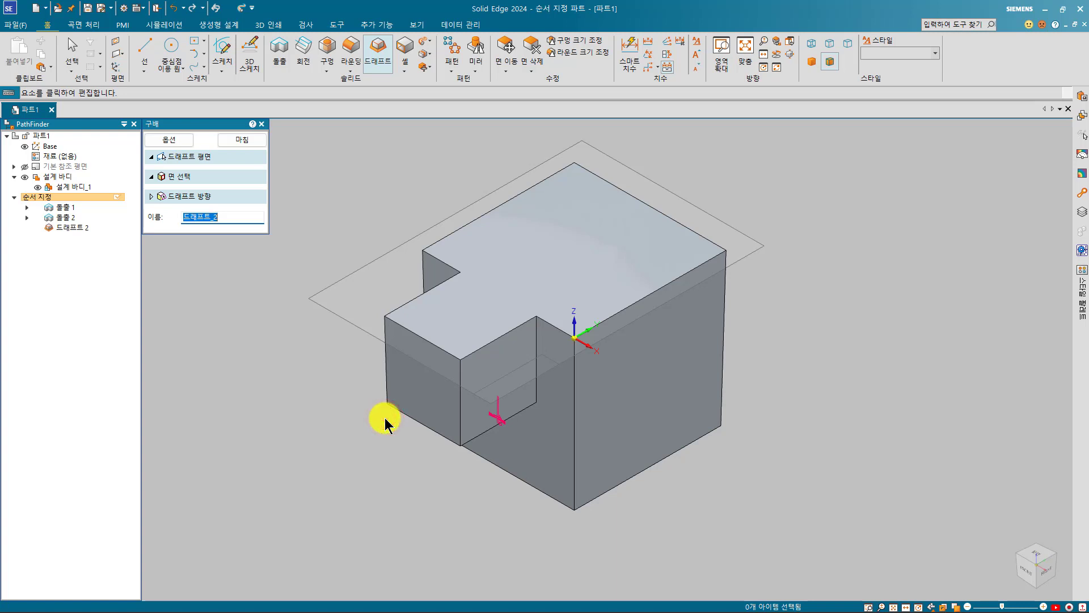
pyautogui.hotkey('ctrl', 'b')
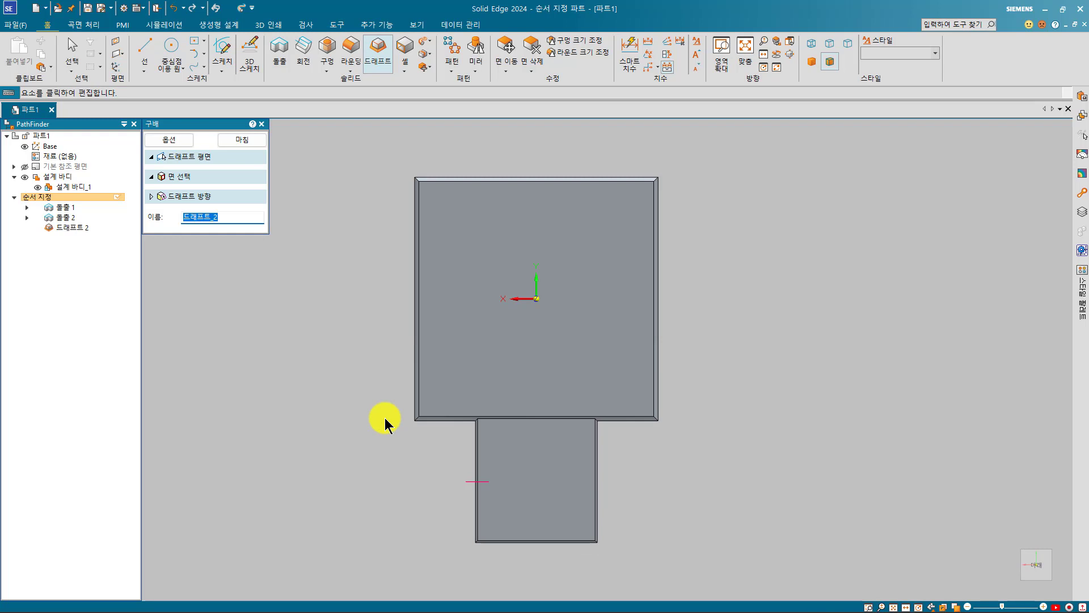
pyautogui.hotkey('ctrl', 'i')
pyautogui.press('Escape')
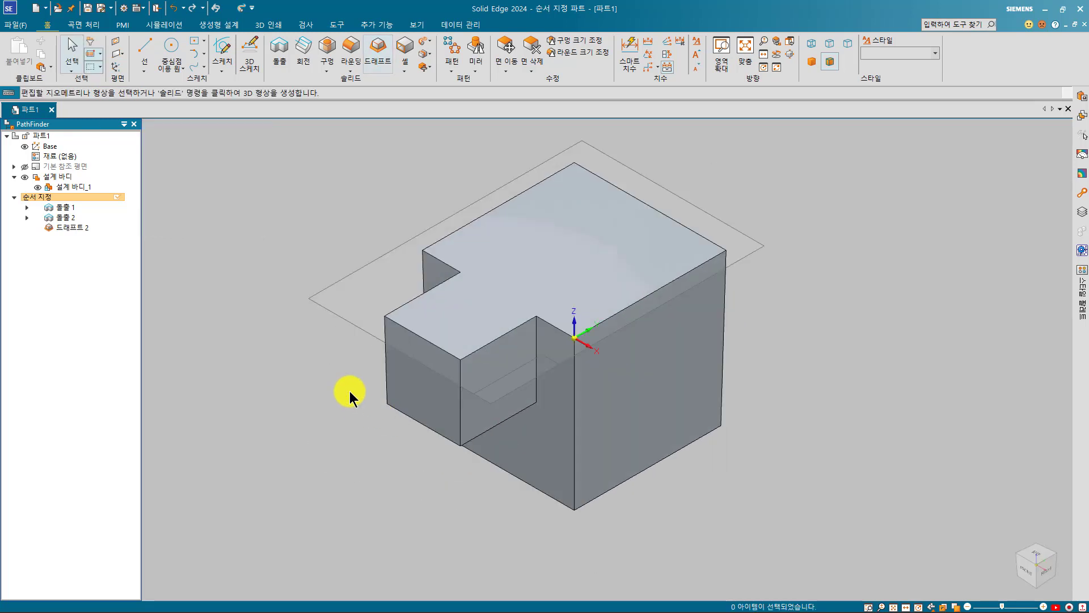
pyautogui.click(320, 228)
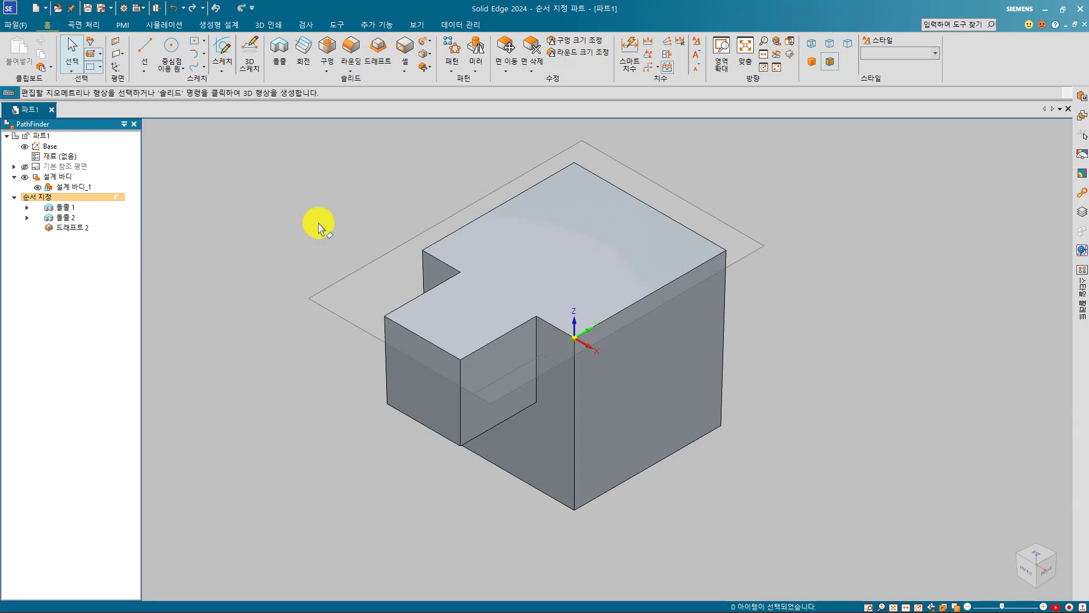
# Step: Shell the body with an inside offset of 1.5 mm common thickness, leaving the top face open
pyautogui.click(406, 52)
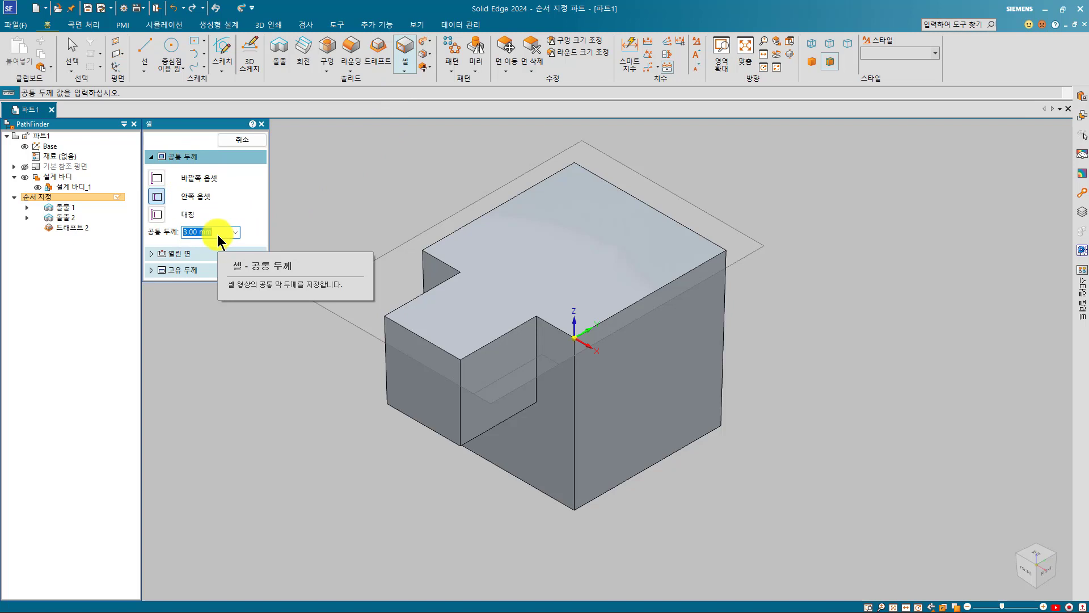
pyautogui.write('1.5')
pyautogui.press('Return')
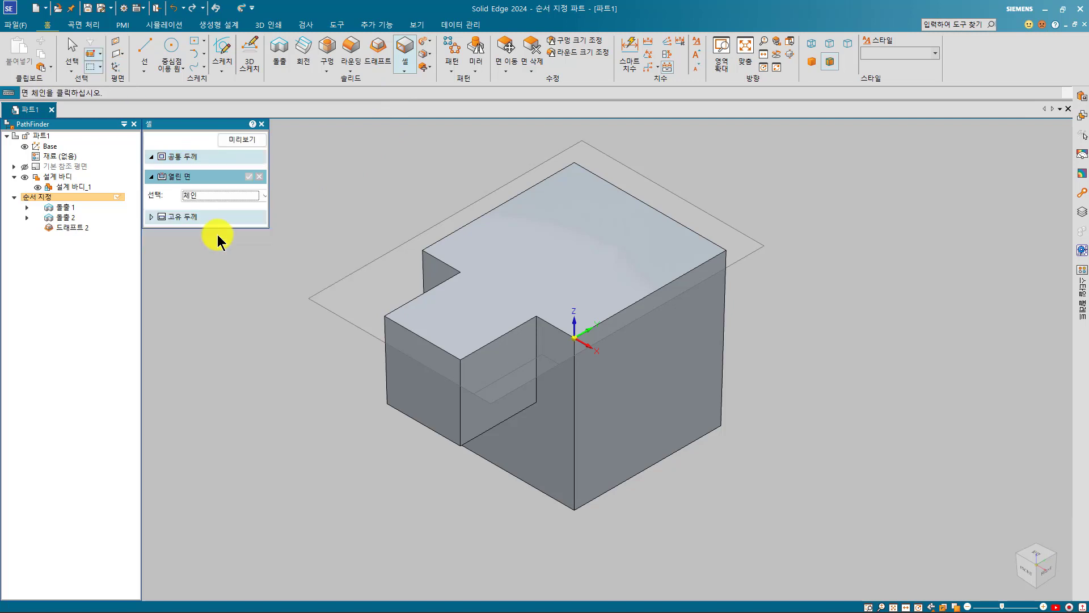
pyautogui.click(489, 254)
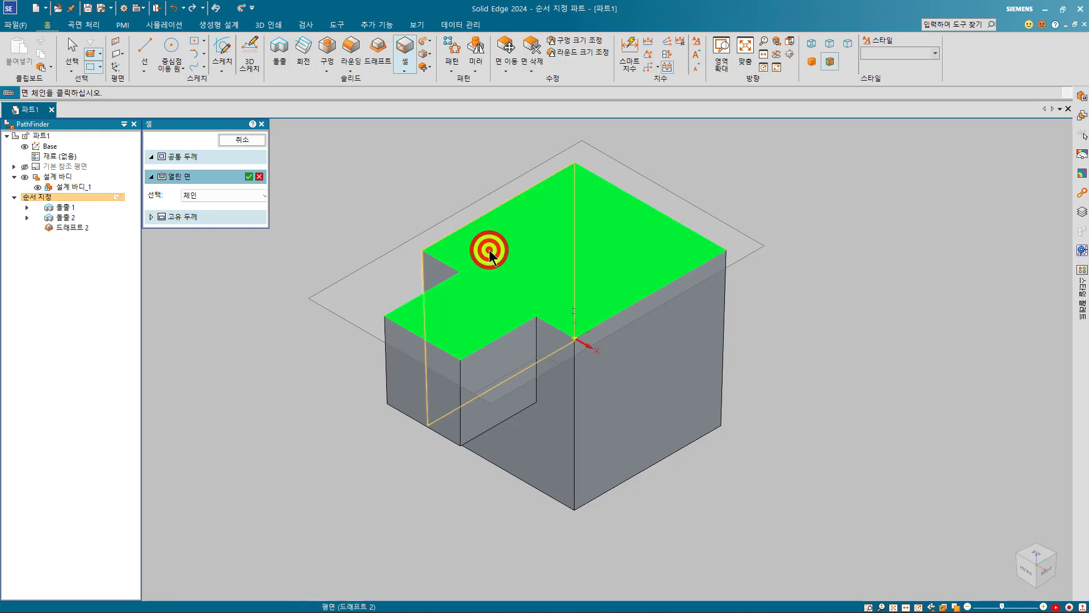
pyautogui.rightClick(326, 229)
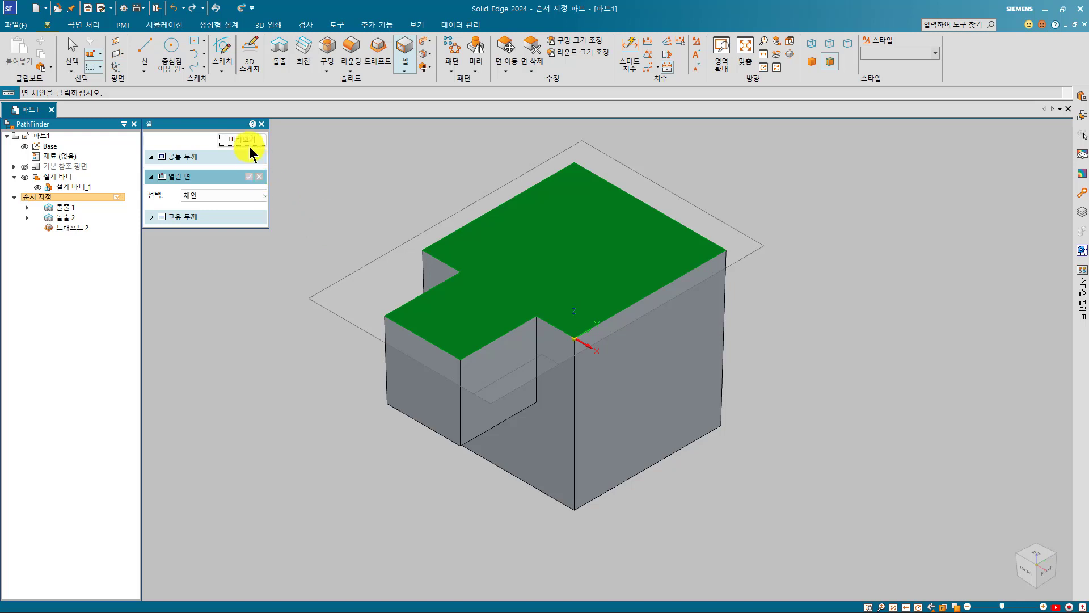
pyautogui.rightClick(355, 203)
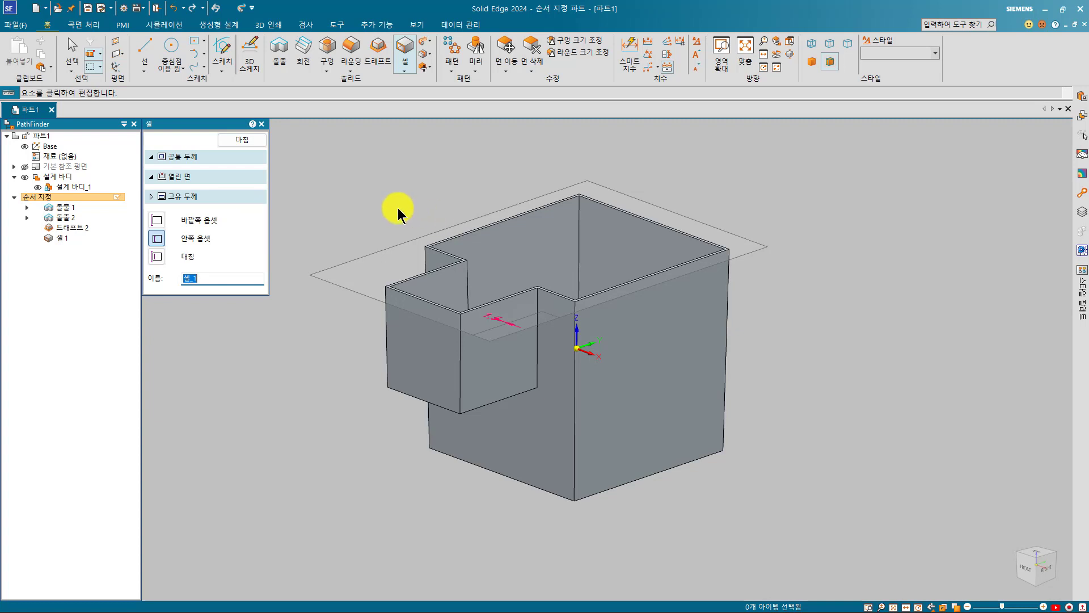
pyautogui.press('Escape')
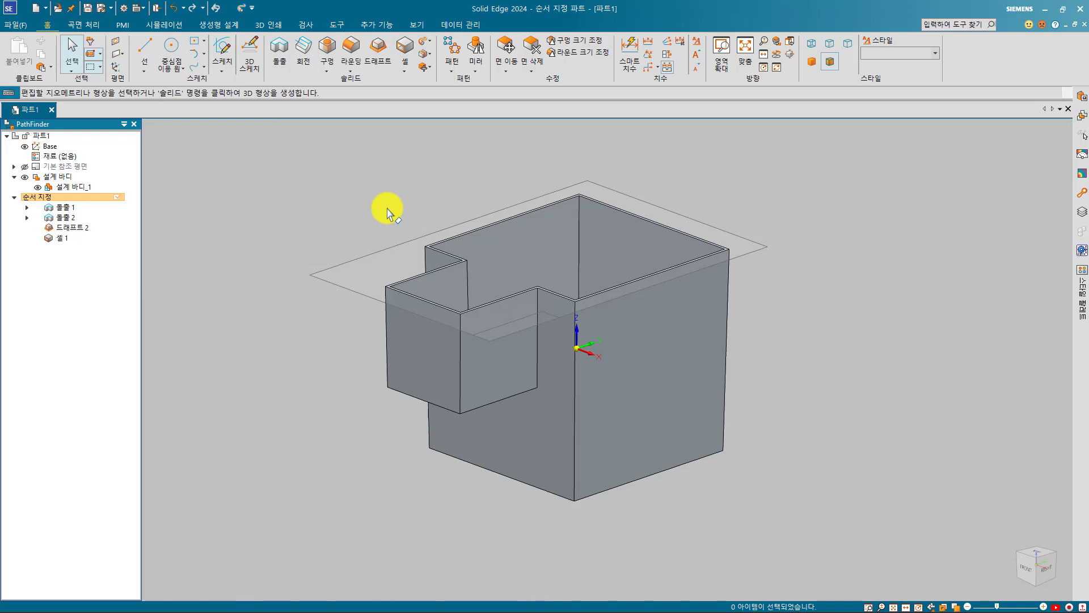
# Step: Edit the shell's definition and select the protruding block's three outer side faces for a unique thickness
pyautogui.click(61, 239)
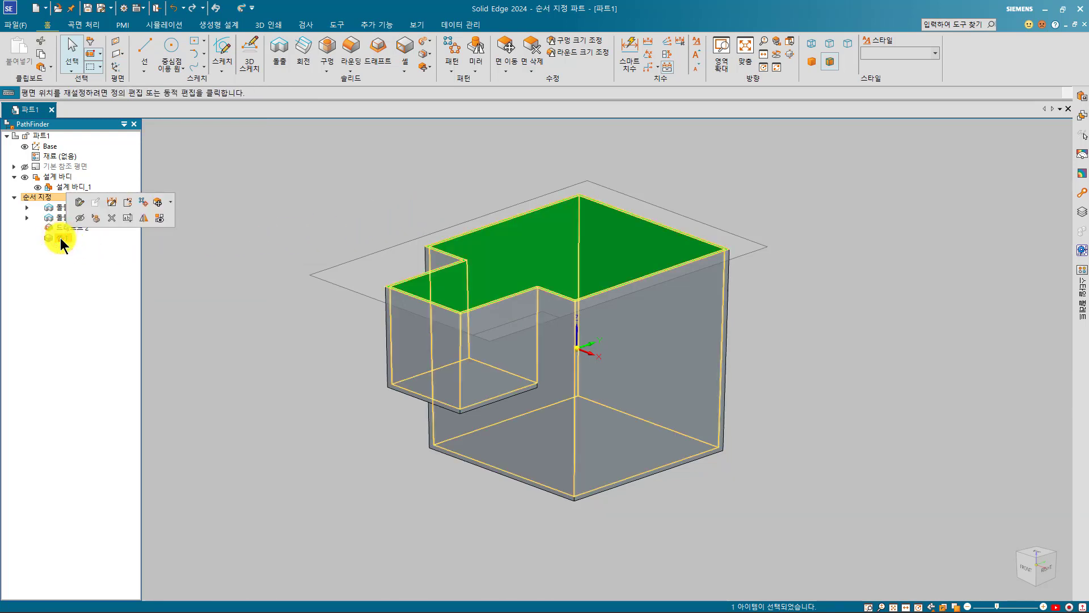
pyautogui.click(80, 202)
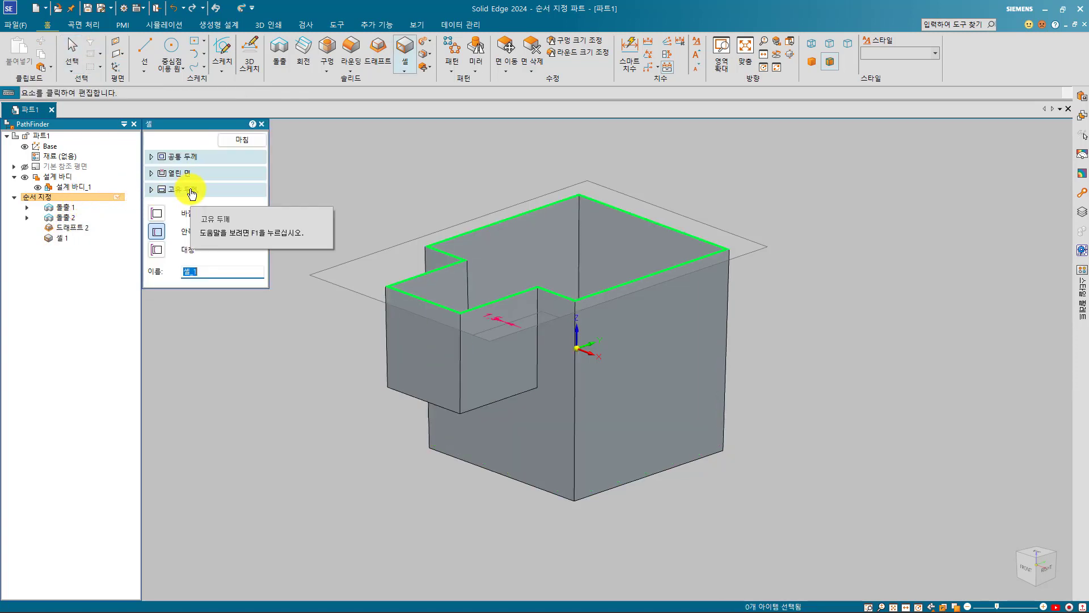
pyautogui.click(190, 191)
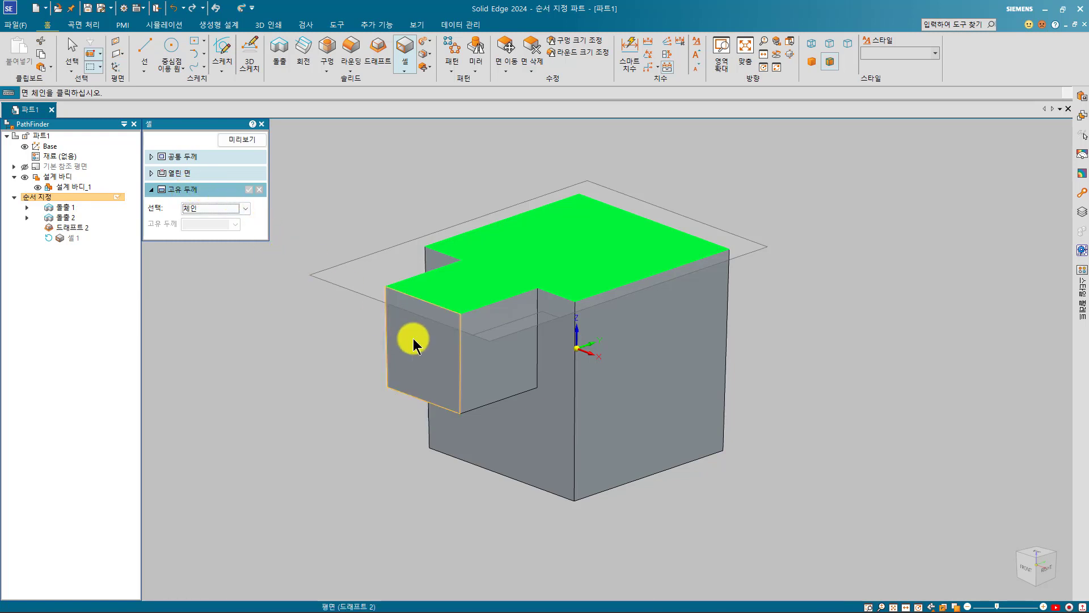
pyautogui.click(484, 350)
pyautogui.click(432, 350)
pyautogui.moveTo(432, 356); pyautogui.dragTo(574, 352, button='middle')
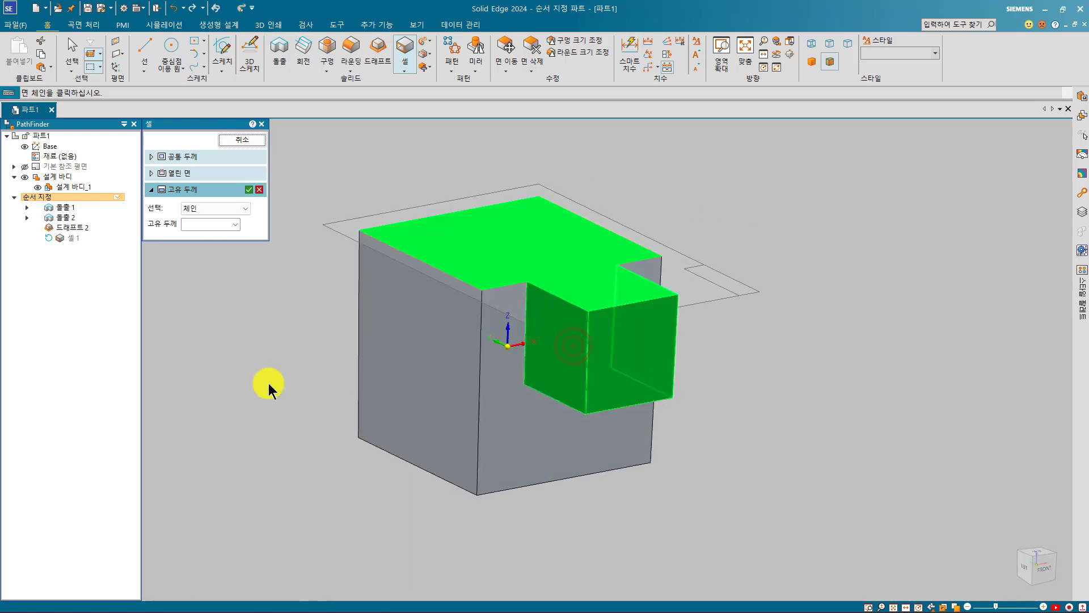
# Step: Set the unique thickness of the selected block faces to 3 mm and finish the shell edit
pyautogui.click(193, 224)
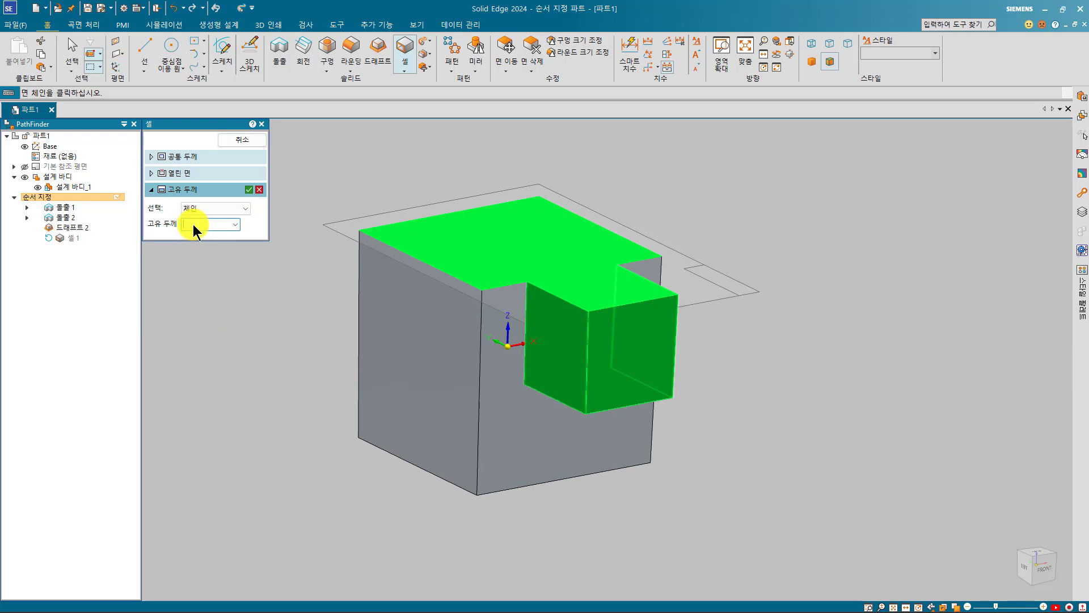
pyautogui.write('3')
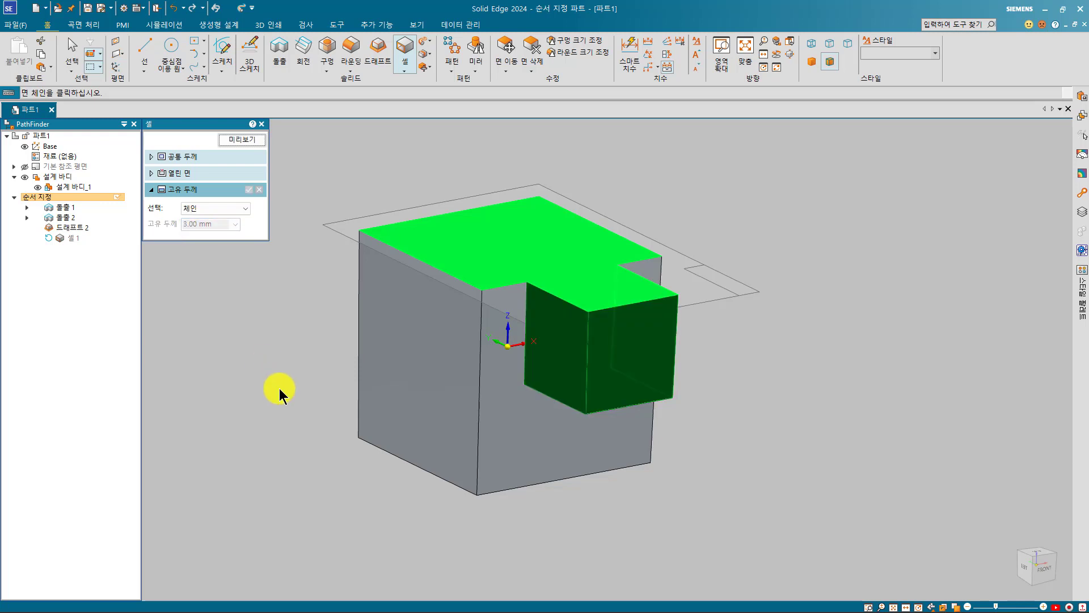
pyautogui.click(280, 390)
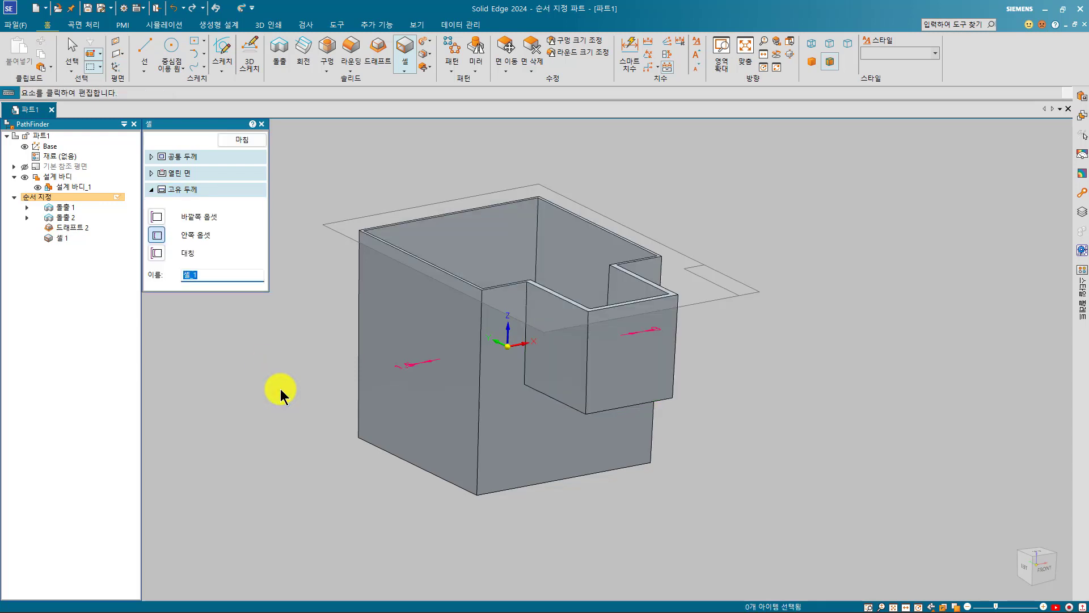
pyautogui.hotkey('ctrl', 't')
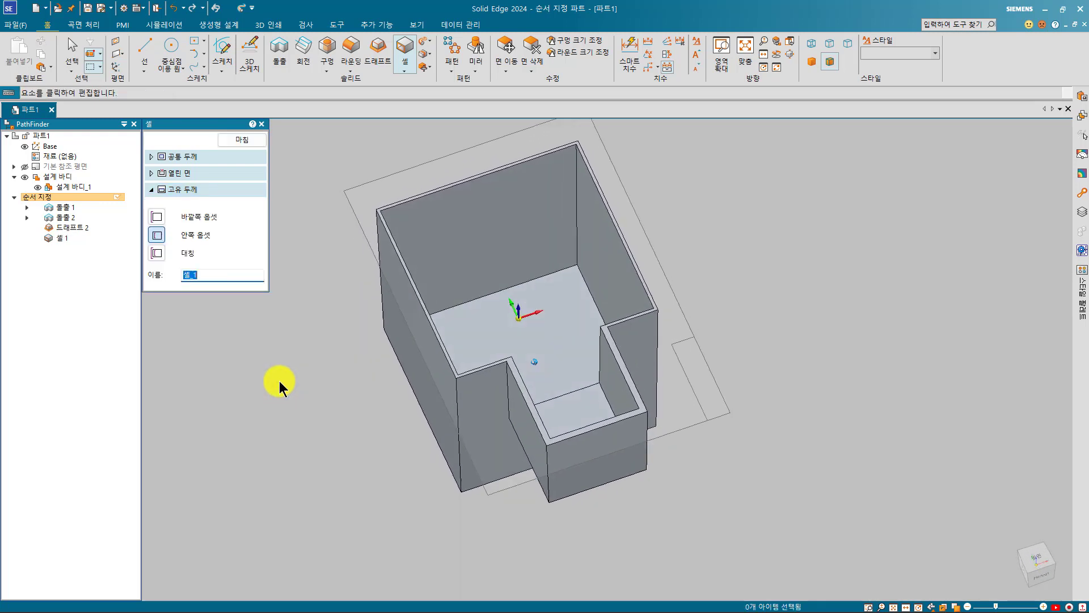
pyautogui.hotkey('ctrl', 'i')
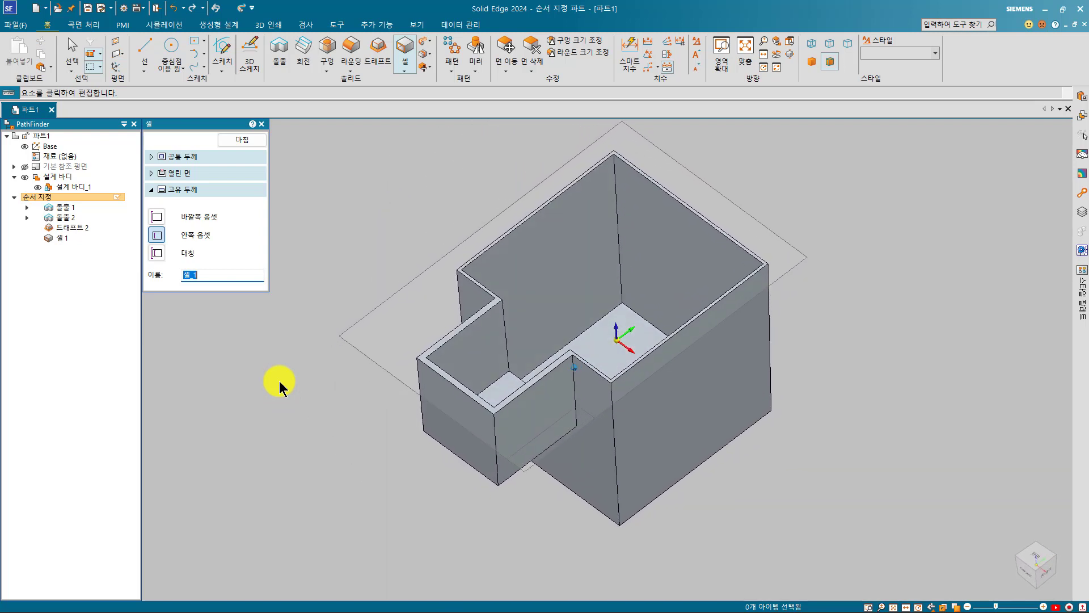
pyautogui.hotkey('ctrl', 'i')
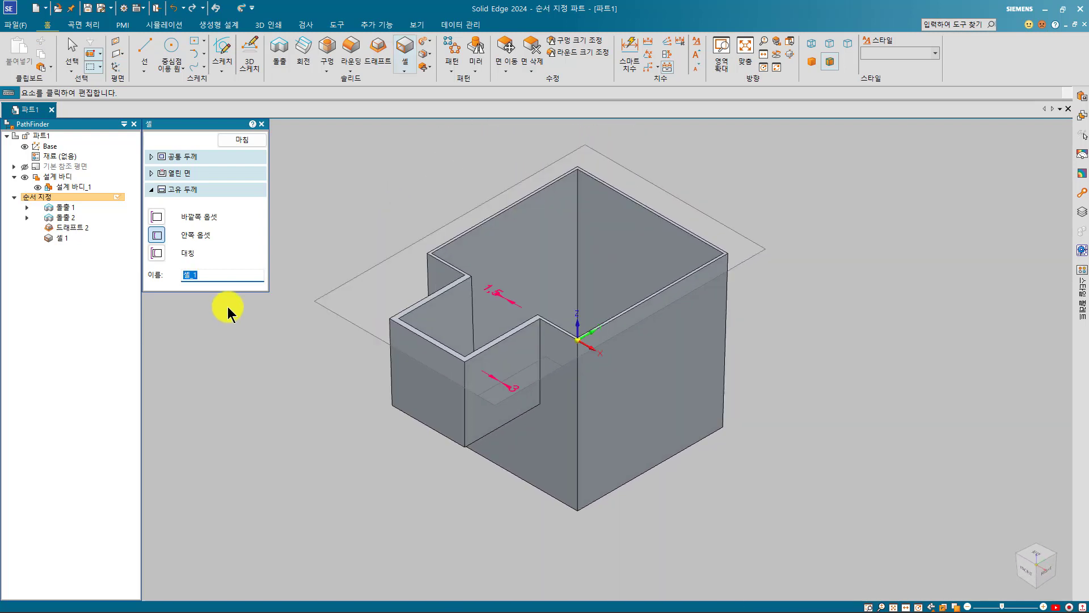
pyautogui.press('Escape')
# Step: Delete the shell feature from the part
pyautogui.click(230, 324)
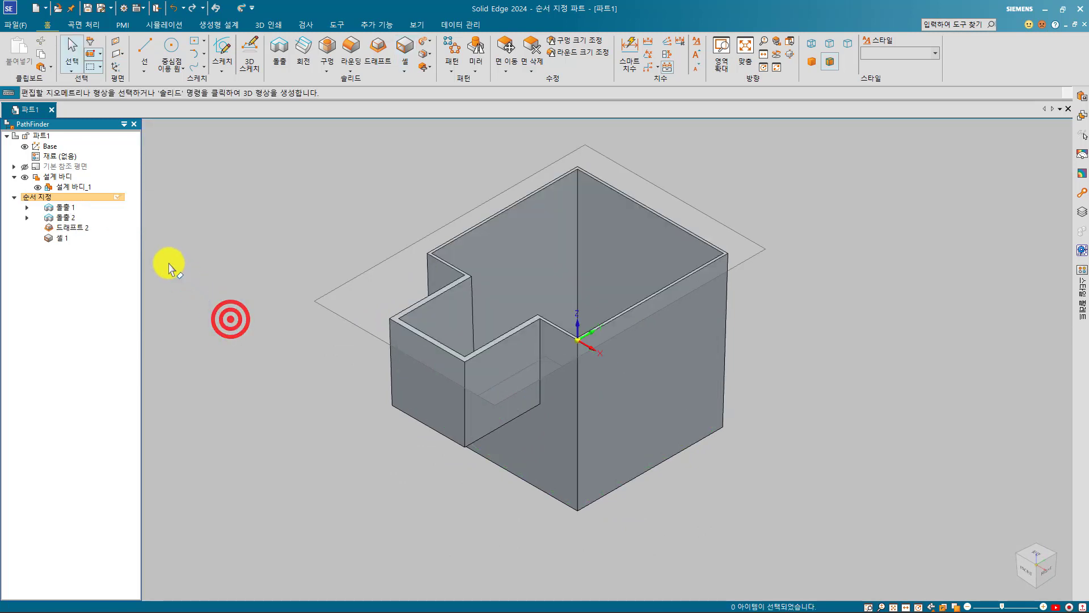
pyautogui.click(61, 238)
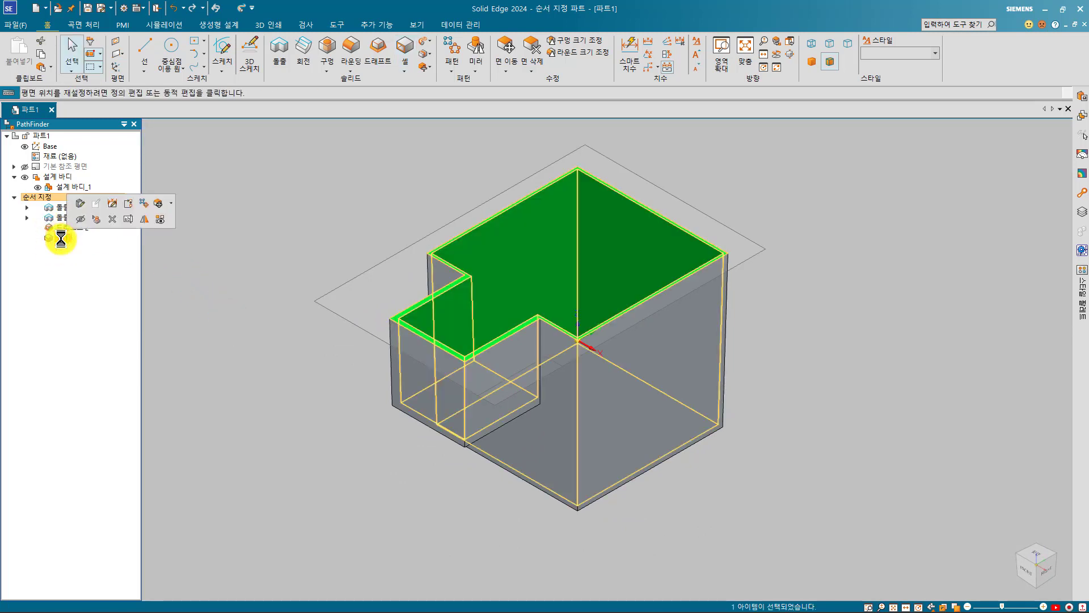
pyautogui.press('Delete')
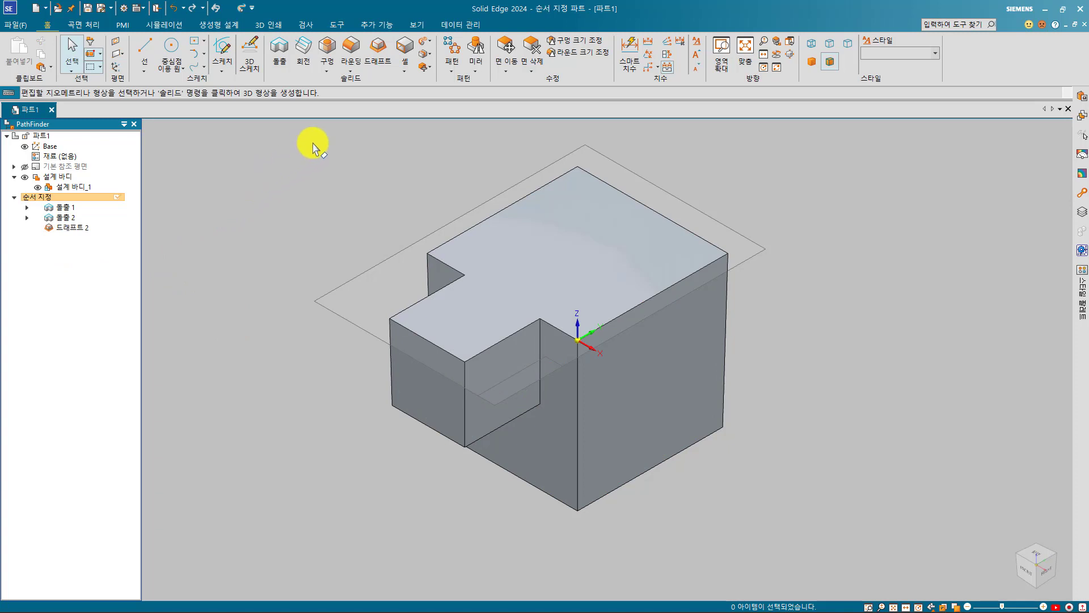
# Step: Start a partial shell and select the protruding block's outer side and bottom faces plus the top face as shell faces
pyautogui.click(405, 71)
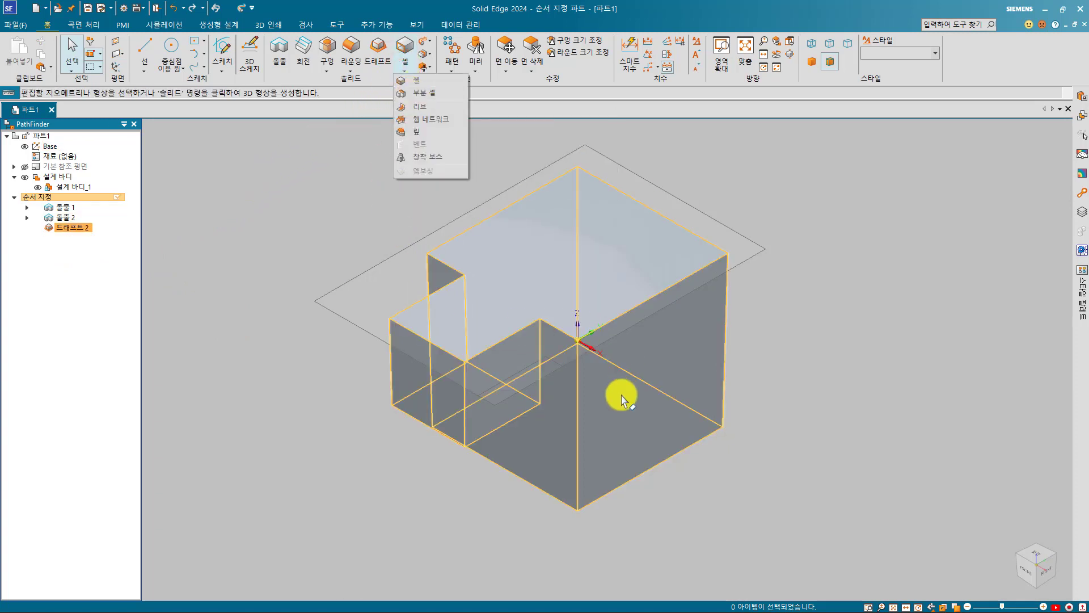
pyautogui.click(416, 98)
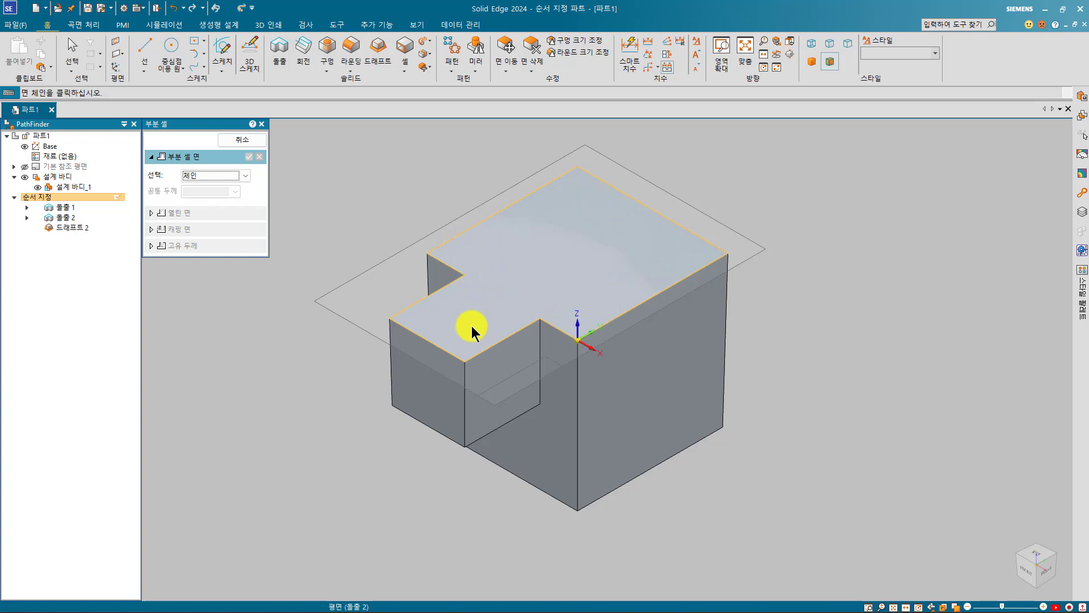
pyautogui.click(483, 390)
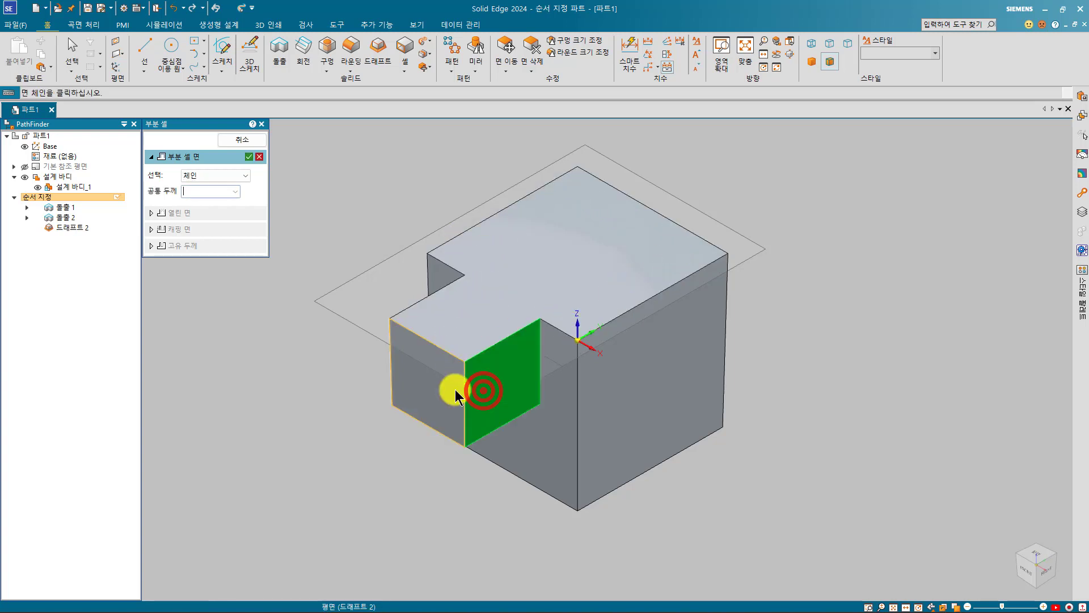
pyautogui.click(451, 383)
pyautogui.moveTo(448, 382); pyautogui.dragTo(538, 370, button='middle')
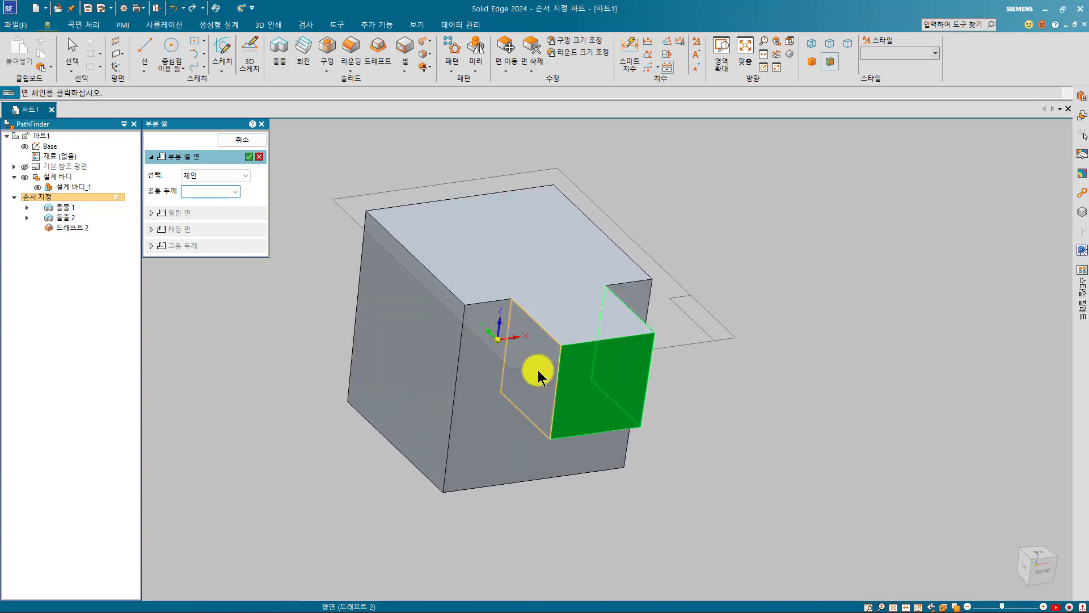
pyautogui.click(584, 424)
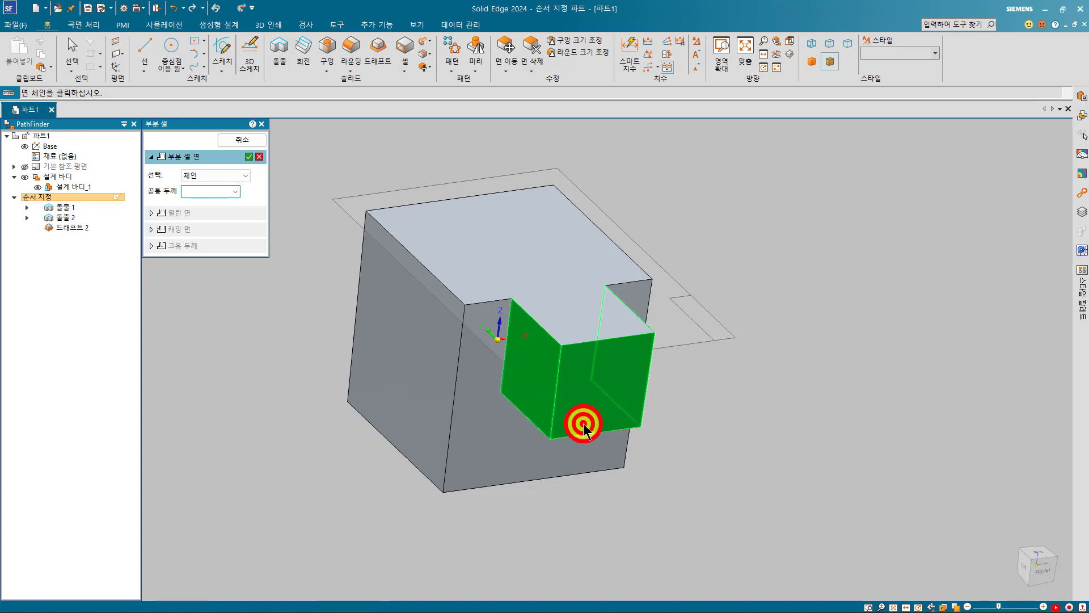
pyautogui.moveTo(583, 424); pyautogui.dragTo(343, 447, button='middle')
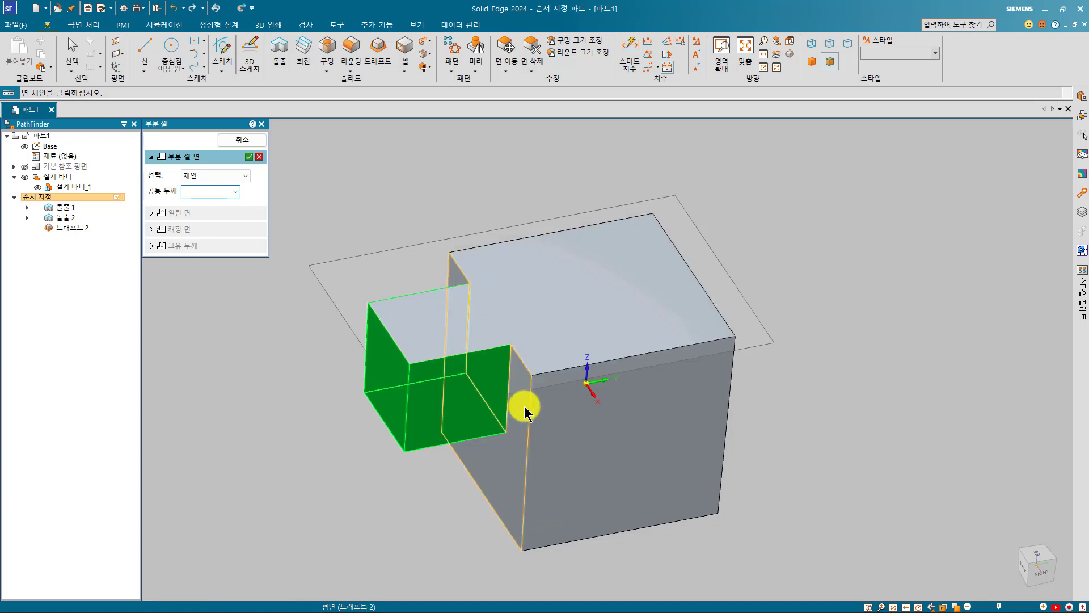
pyautogui.click(533, 315)
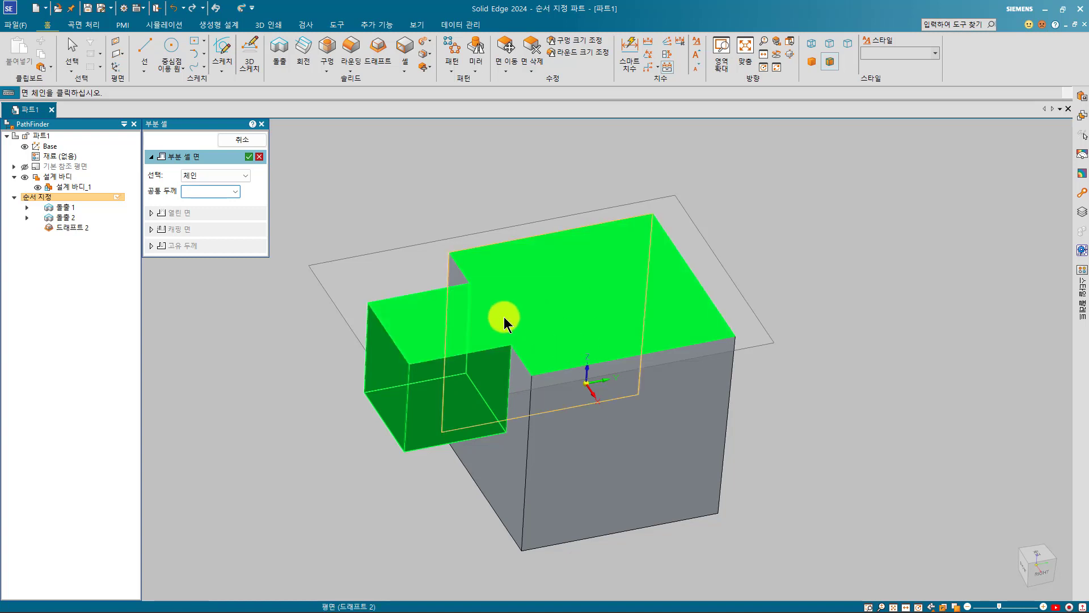
# Step: Set the partial shell's common thickness and make the top face the open face
pyautogui.click(212, 187)
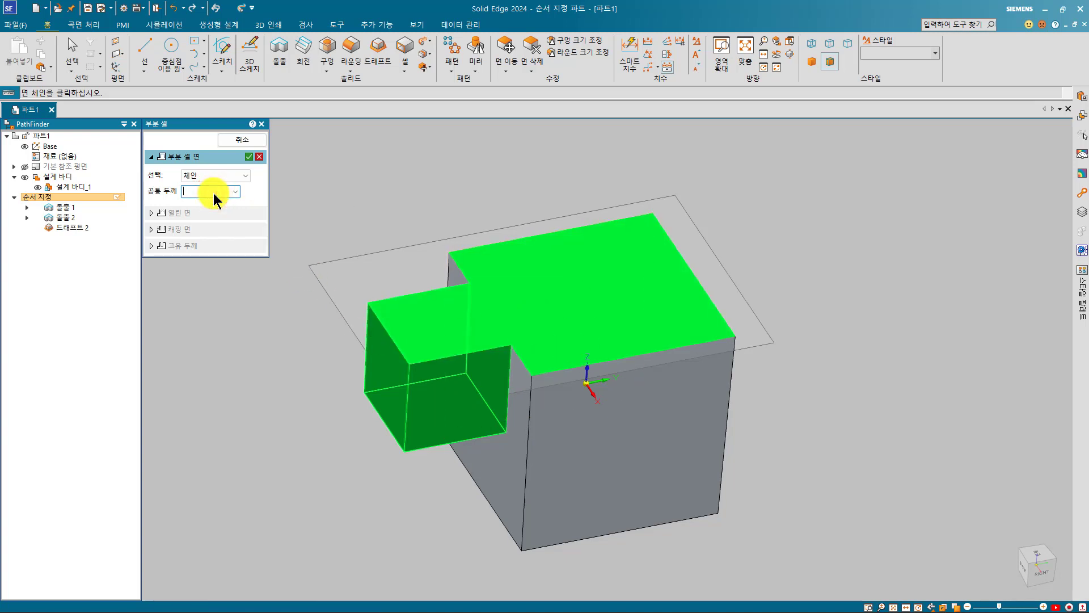
pyautogui.write('5')
pyautogui.press('Return')
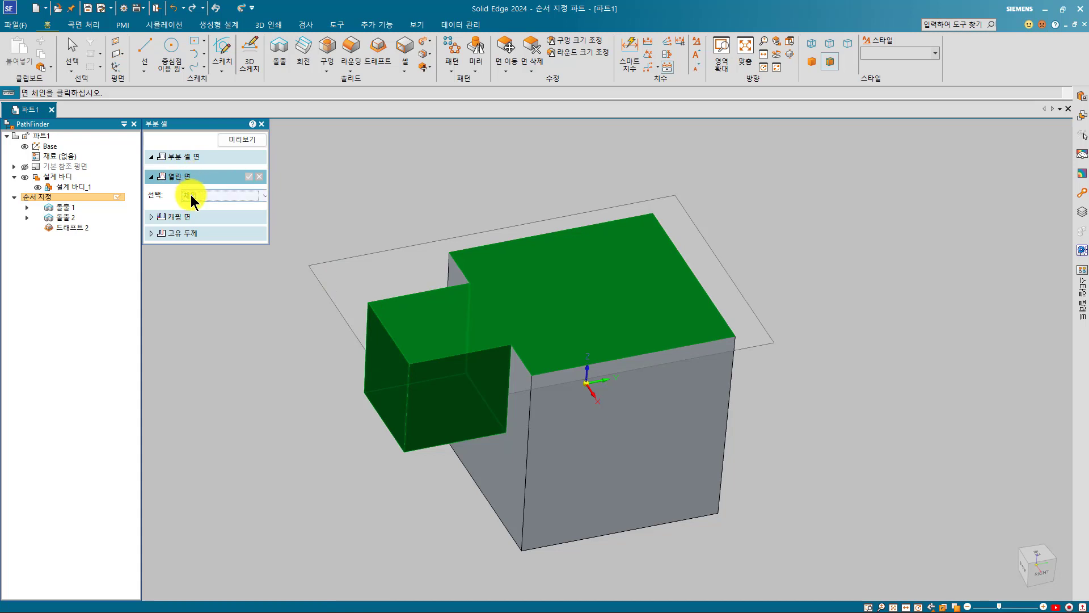
pyautogui.click(512, 309)
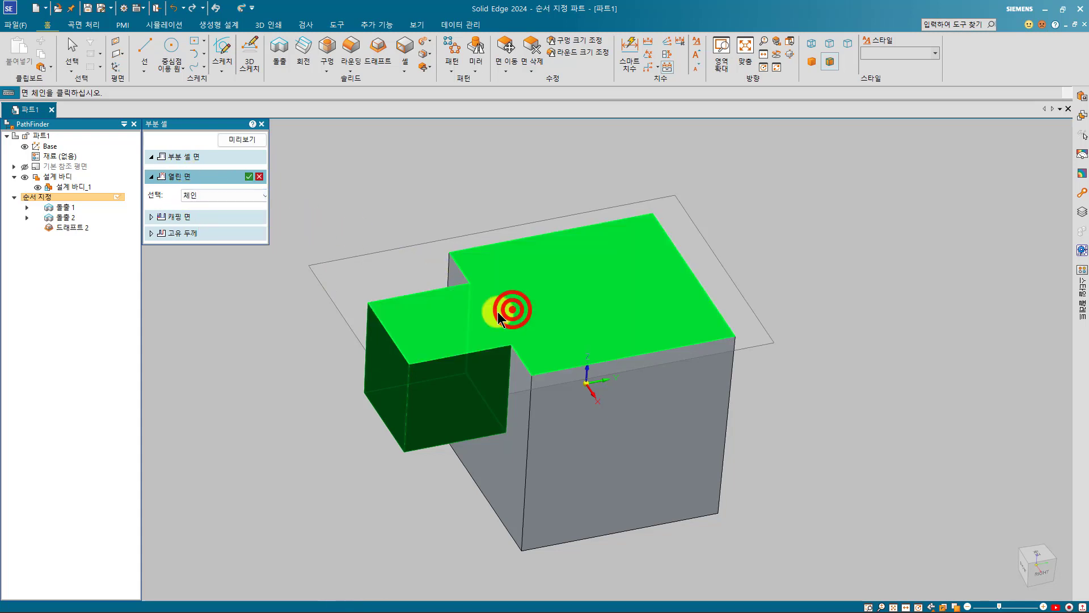
pyautogui.rightClick(257, 338)
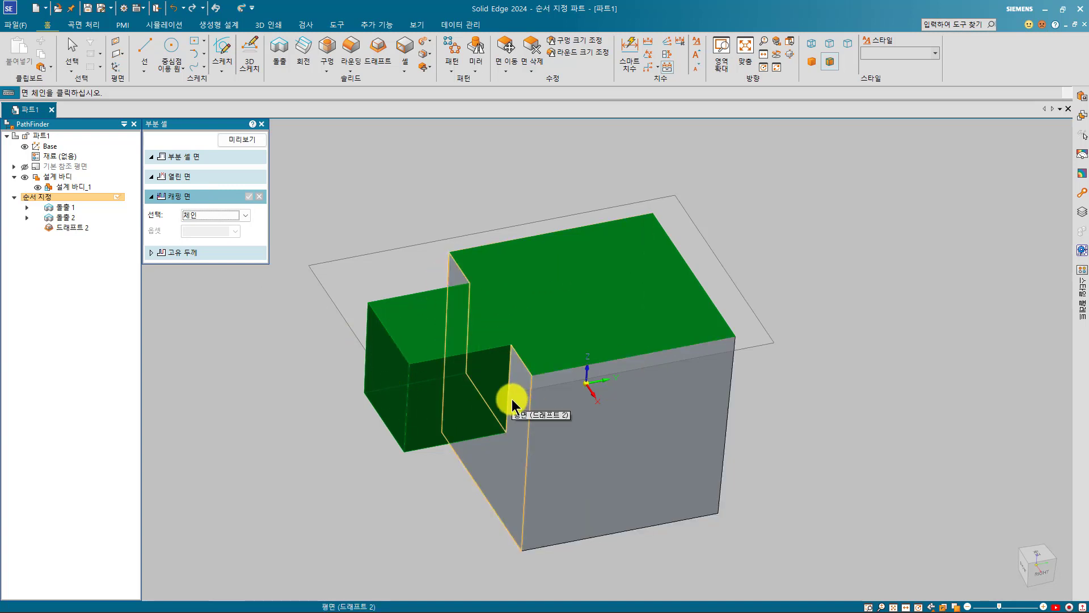
# Step: Use the main block's face behind the protrusion as capping face with 0 mm offset and finish the partial shell
pyautogui.click(512, 400)
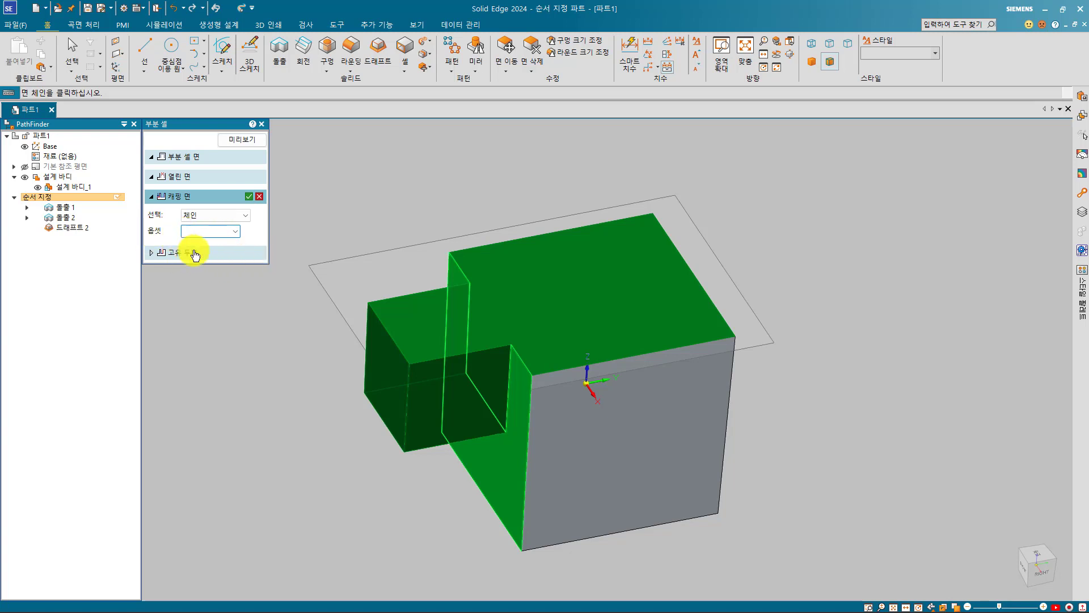
pyautogui.click(310, 344)
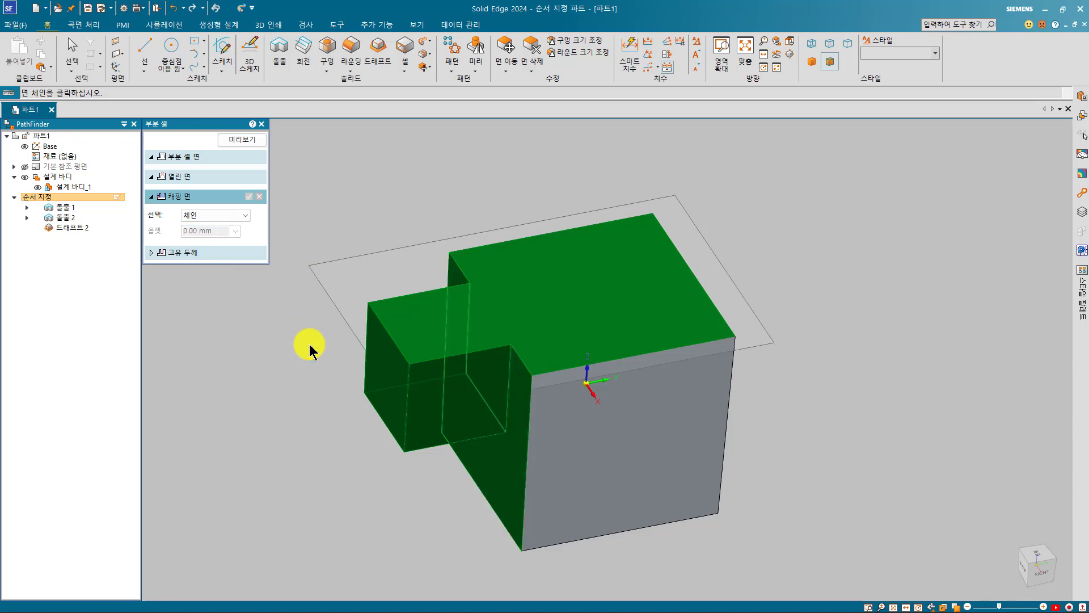
pyautogui.click(310, 345)
pyautogui.click(309, 344)
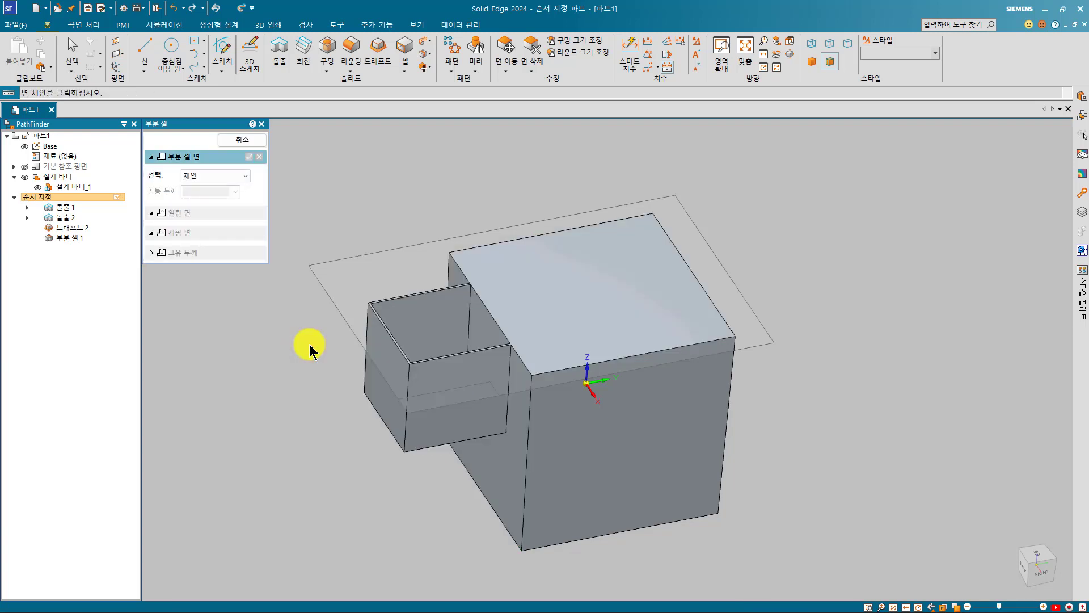
pyautogui.press('Escape')
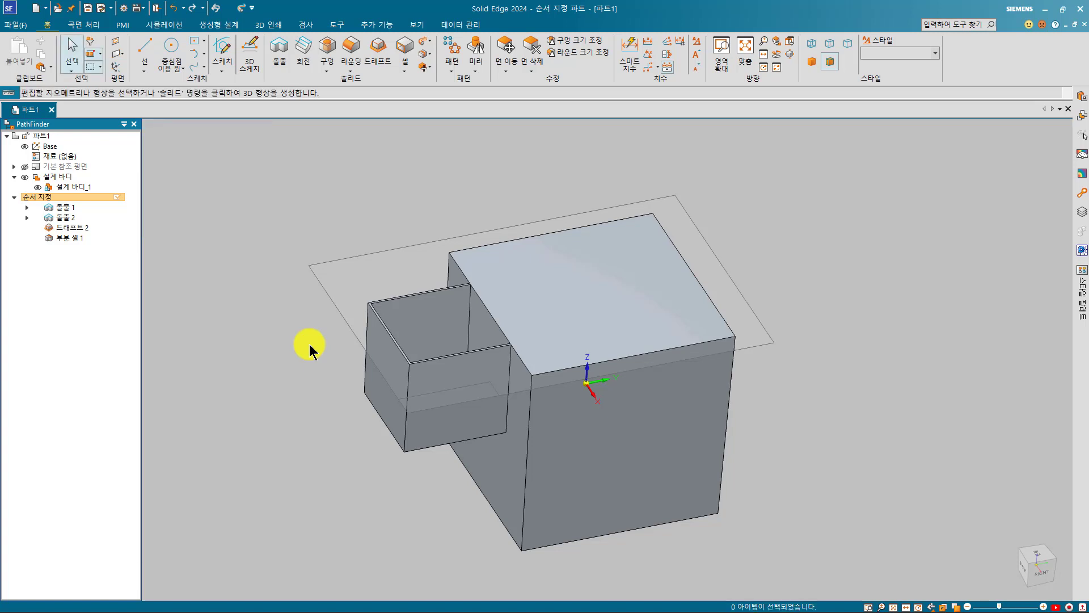
# Step: Edit the partial shell's definition to give the capping face a 10 mm offset, and finish the edit
pyautogui.click(73, 240)
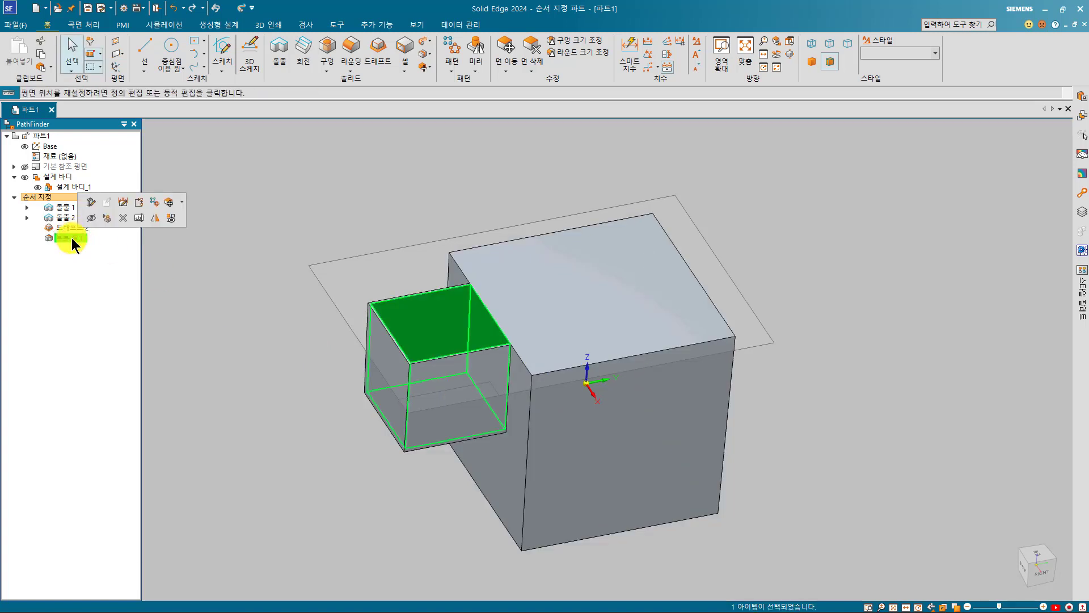
pyautogui.click(91, 203)
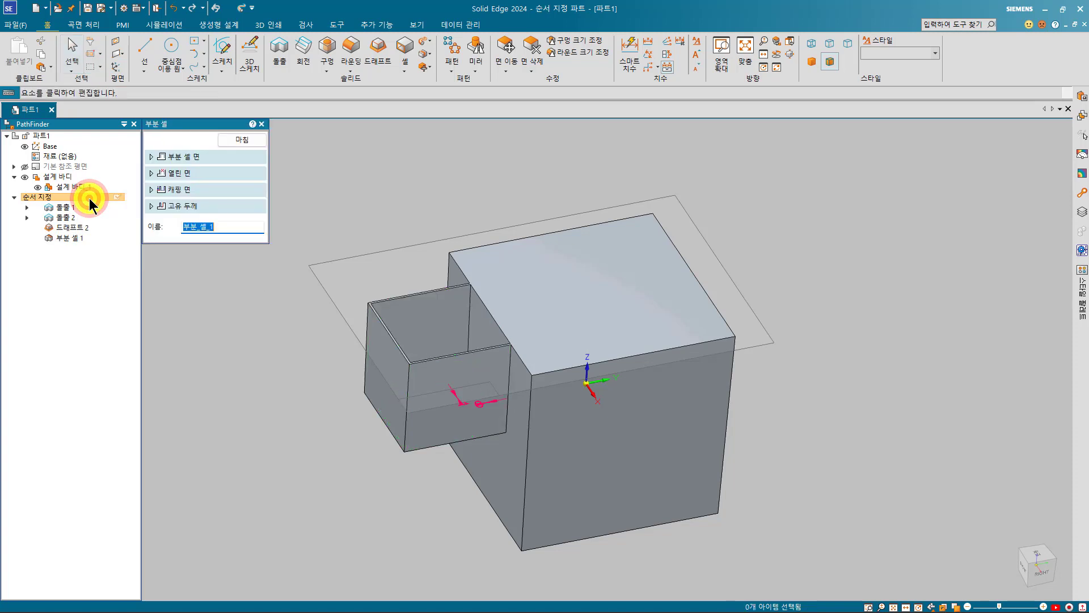
pyautogui.click(183, 190)
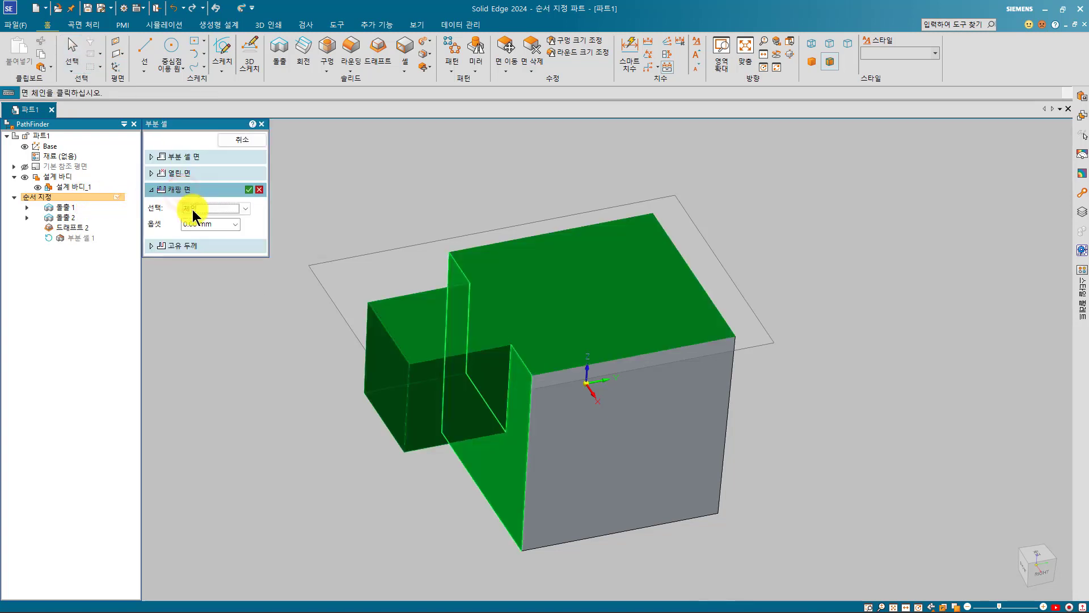
pyautogui.click(208, 224)
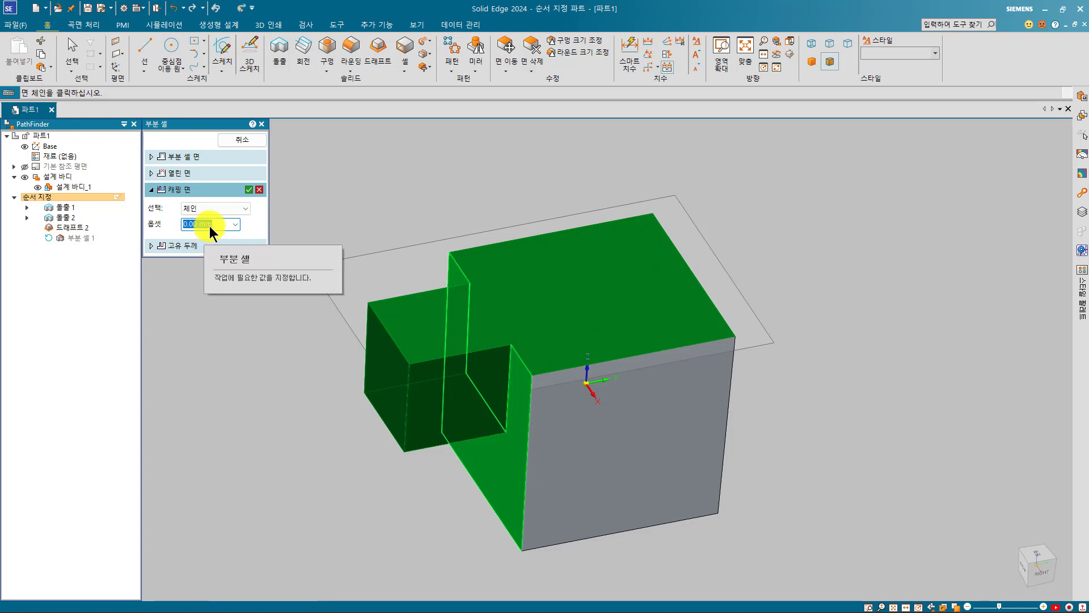
pyautogui.write('10')
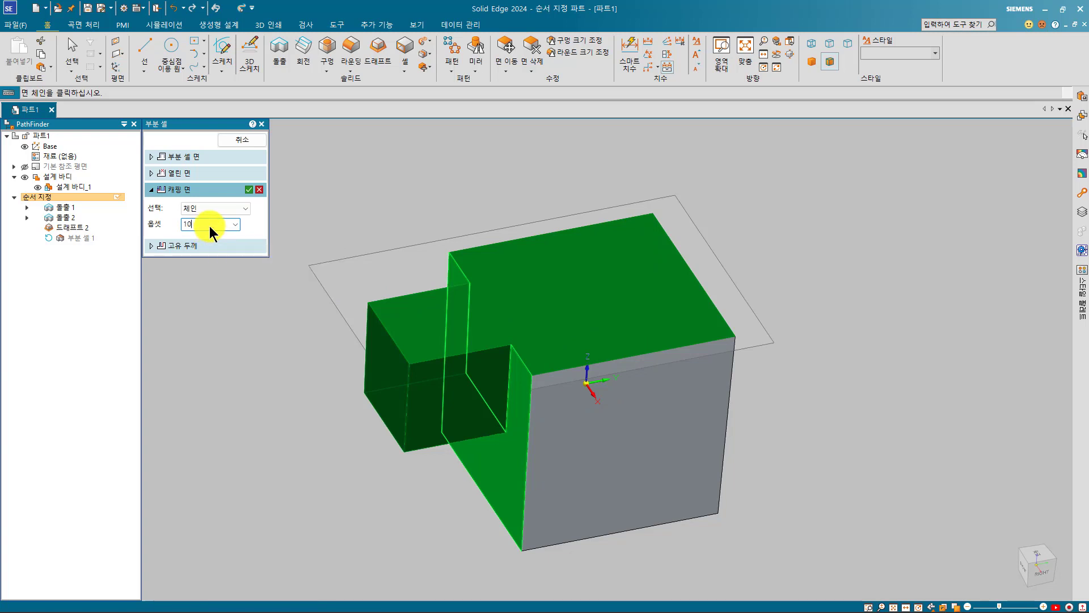
pyautogui.press('Return')
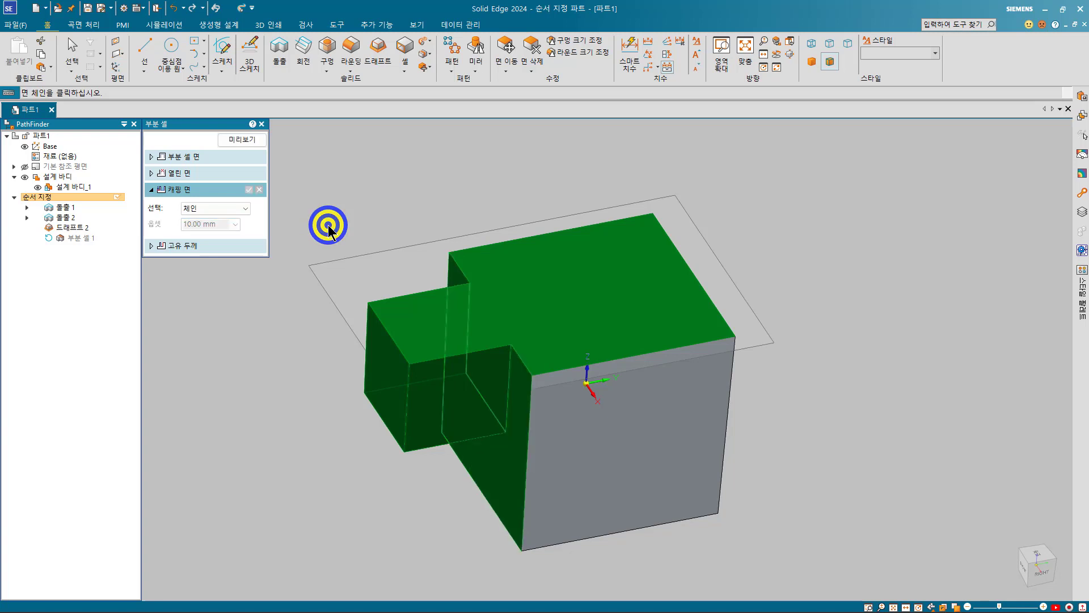
pyautogui.rightClick(328, 227)
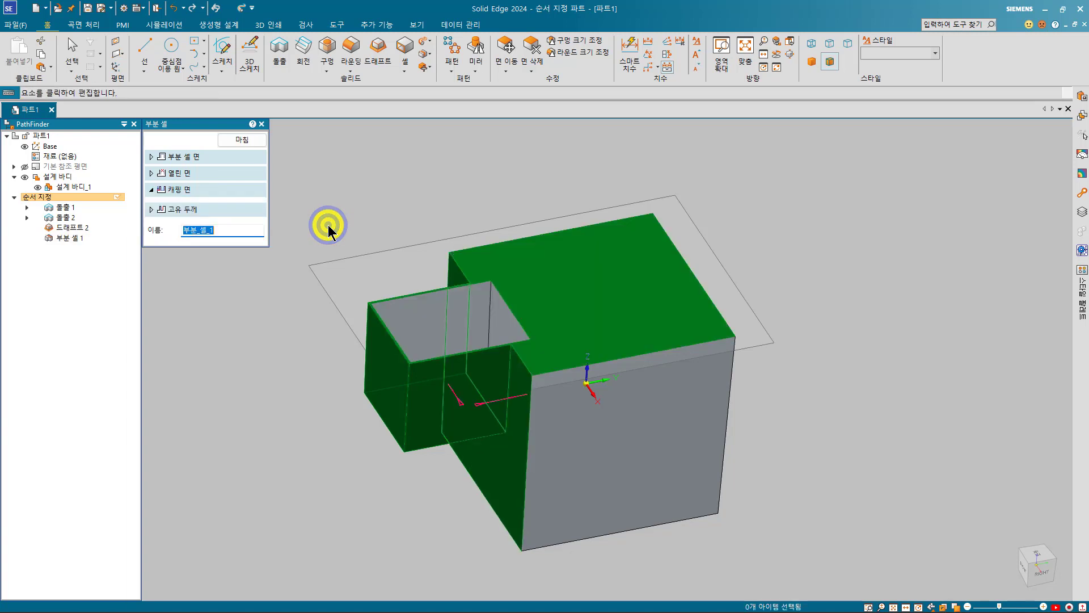
pyautogui.click(329, 230)
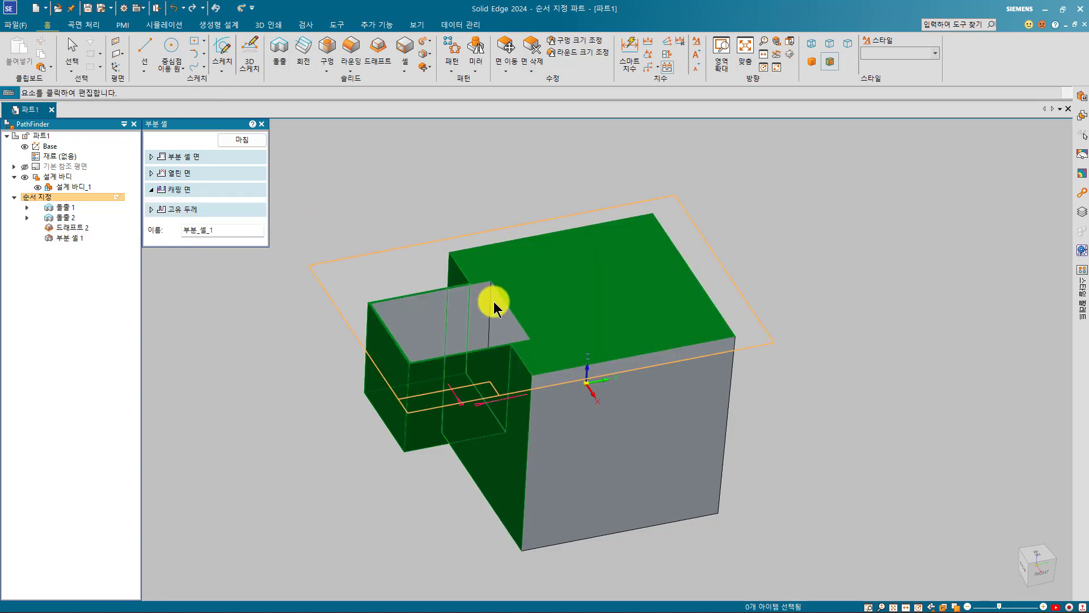
pyautogui.rightClick(327, 225)
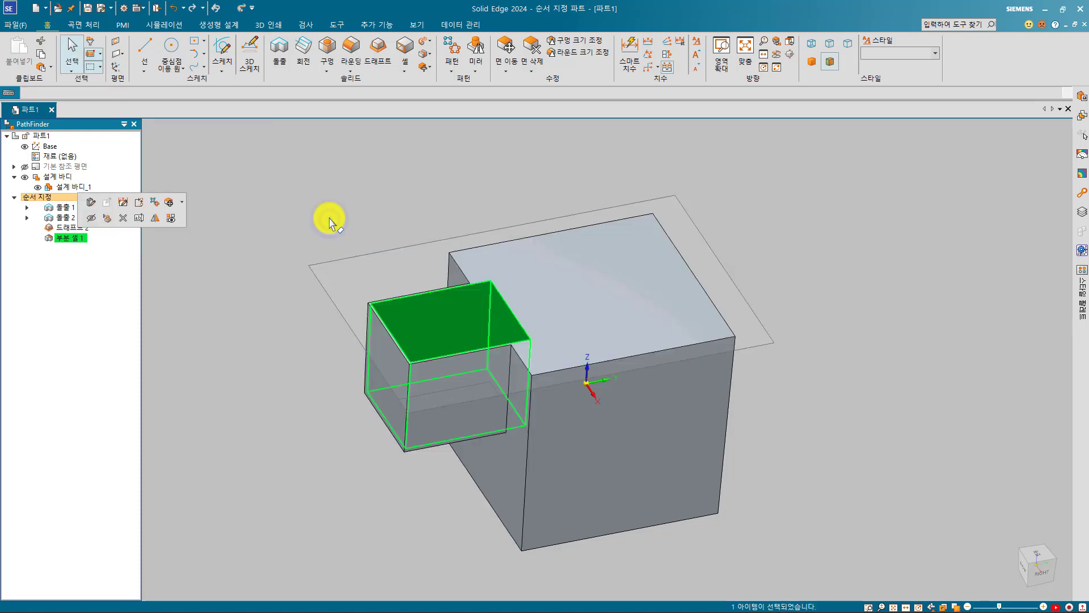
pyautogui.click(328, 222)
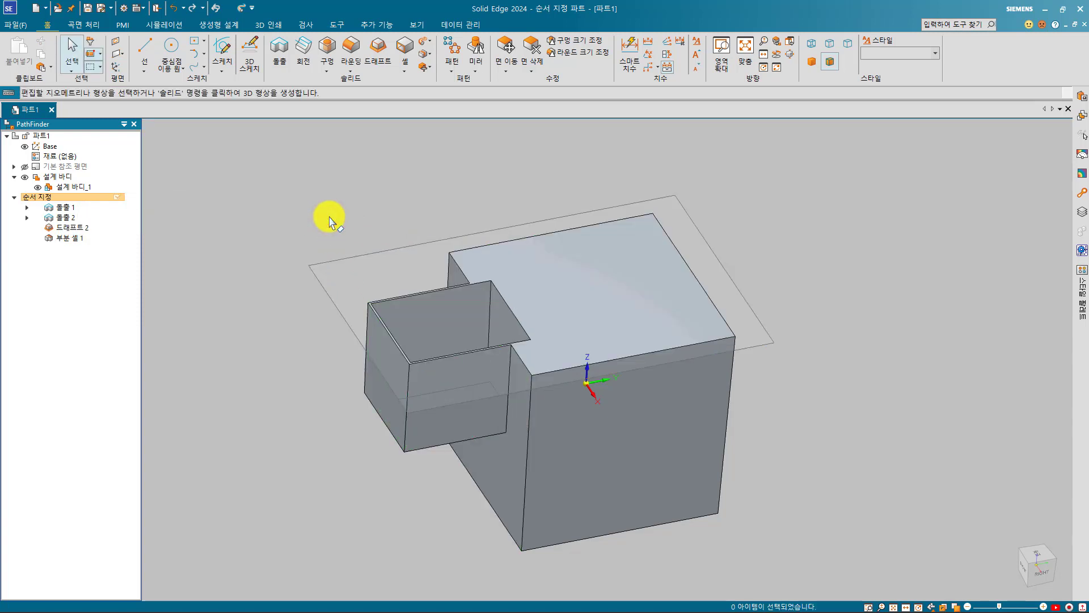